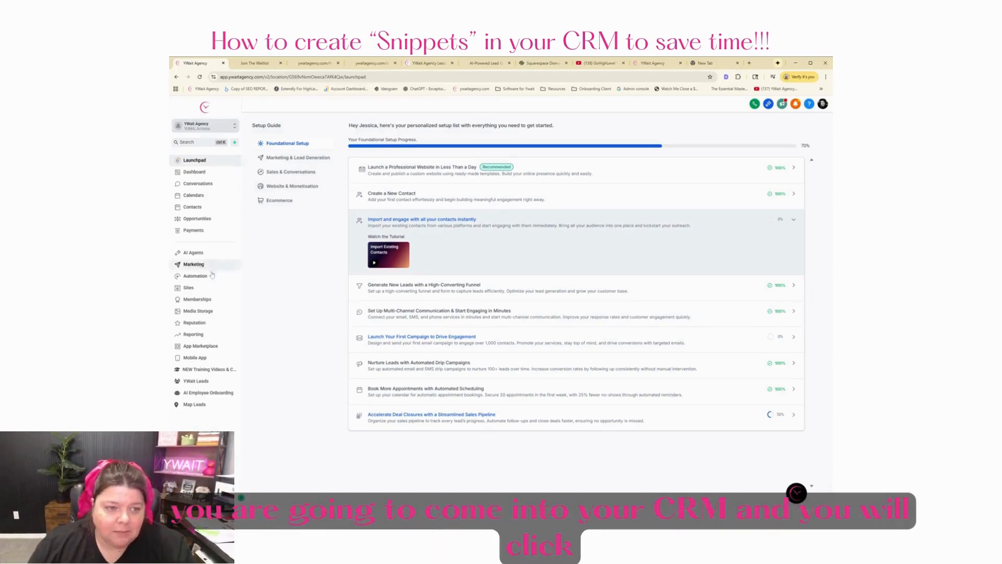
Step: Start a new text snippet in the marketing snippets and name it "Thank You Message"
click(194, 266)
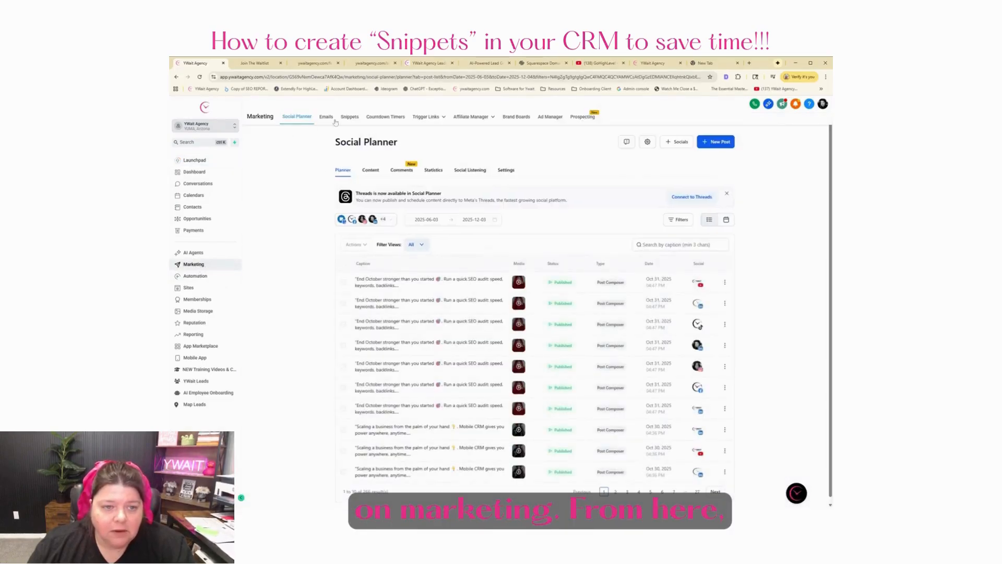
click(350, 117)
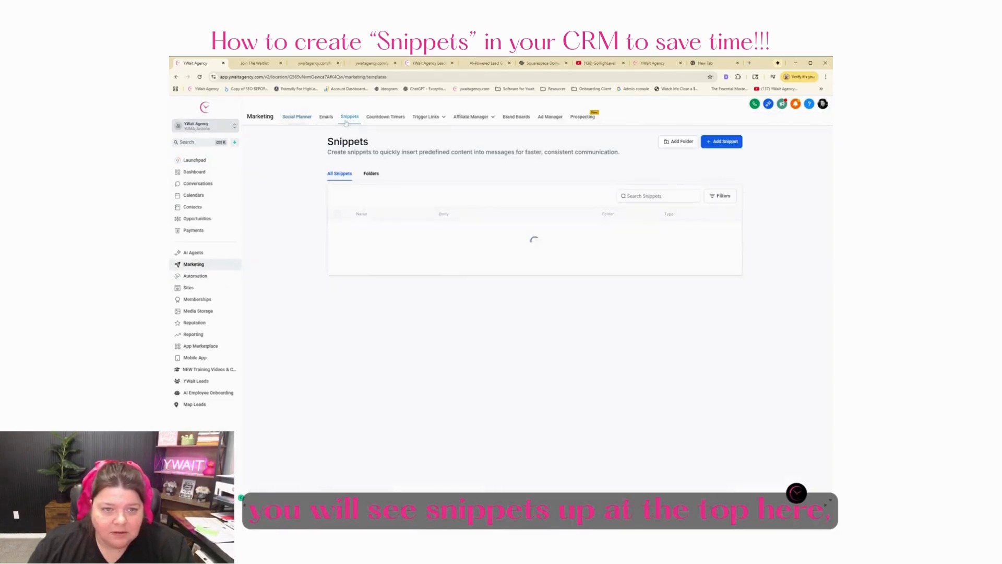
click(719, 144)
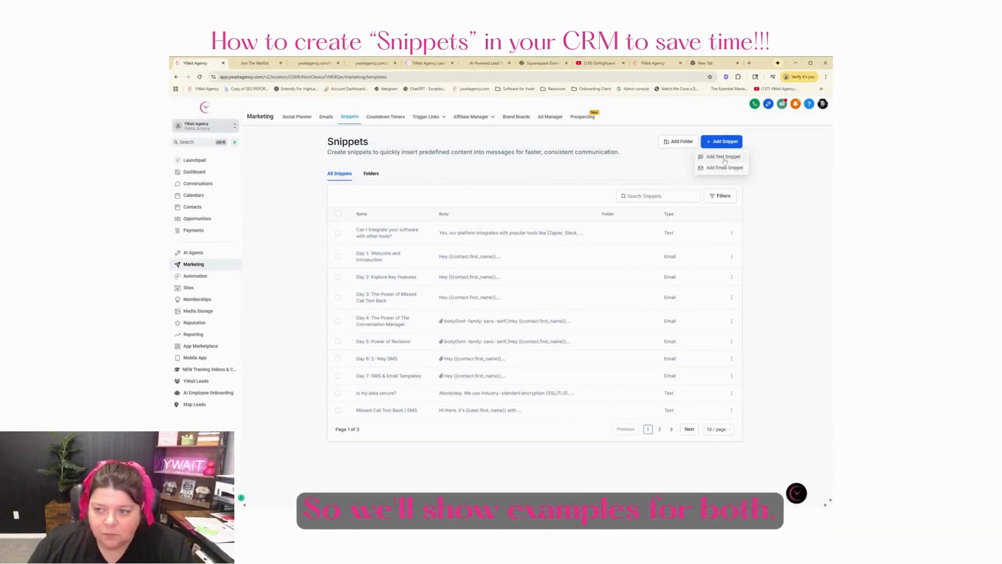
click(724, 157)
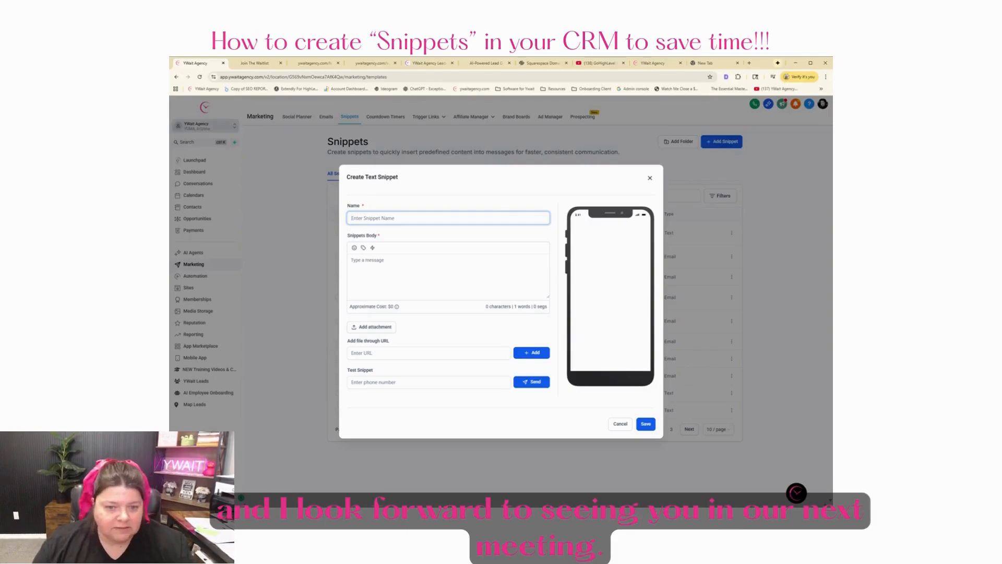
text(Thank You)
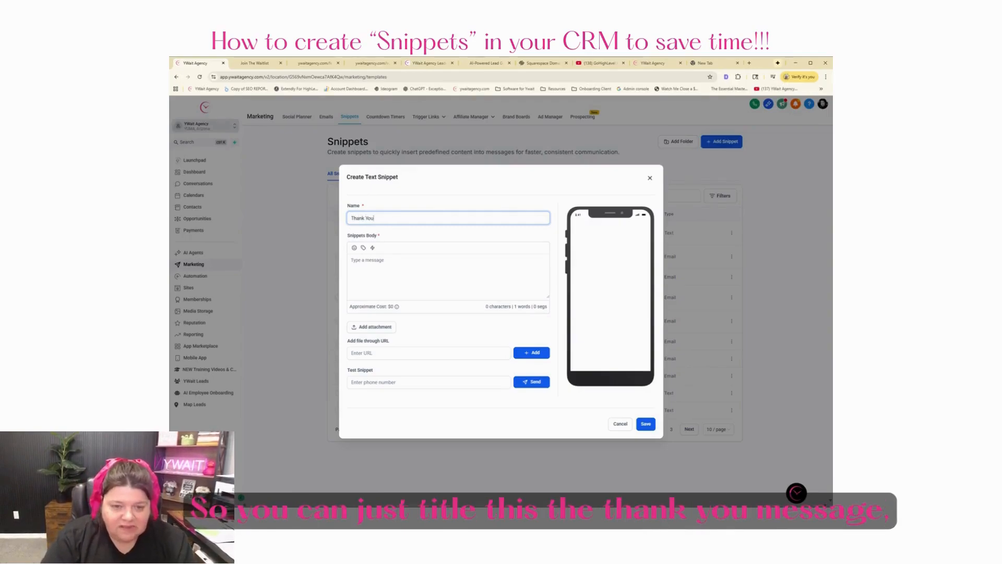
text( Message)
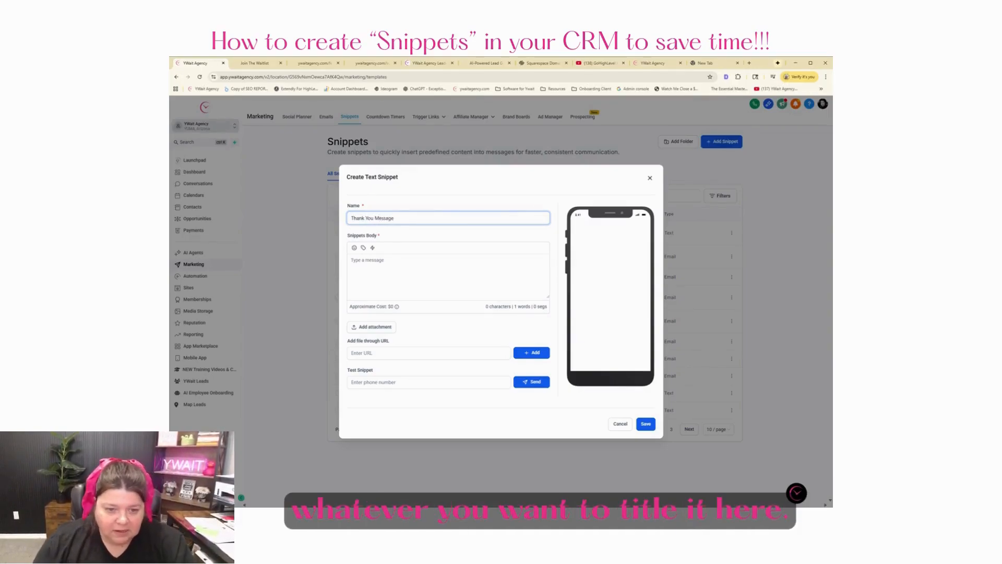
Step: Write the text snippet's body as "It was pleasure meeting with you, looking forward to our next meeting!"
click(351, 259)
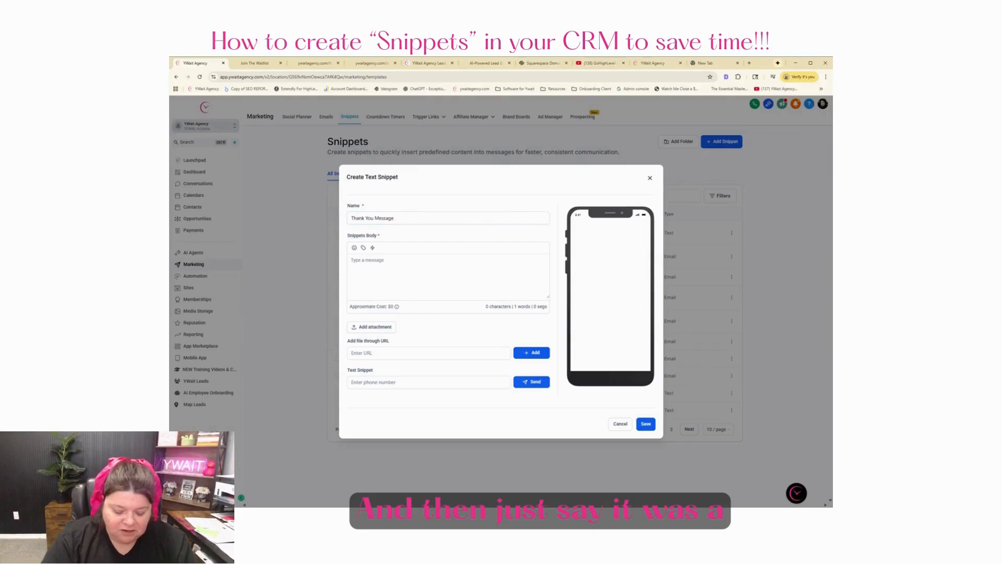
text(It was p)
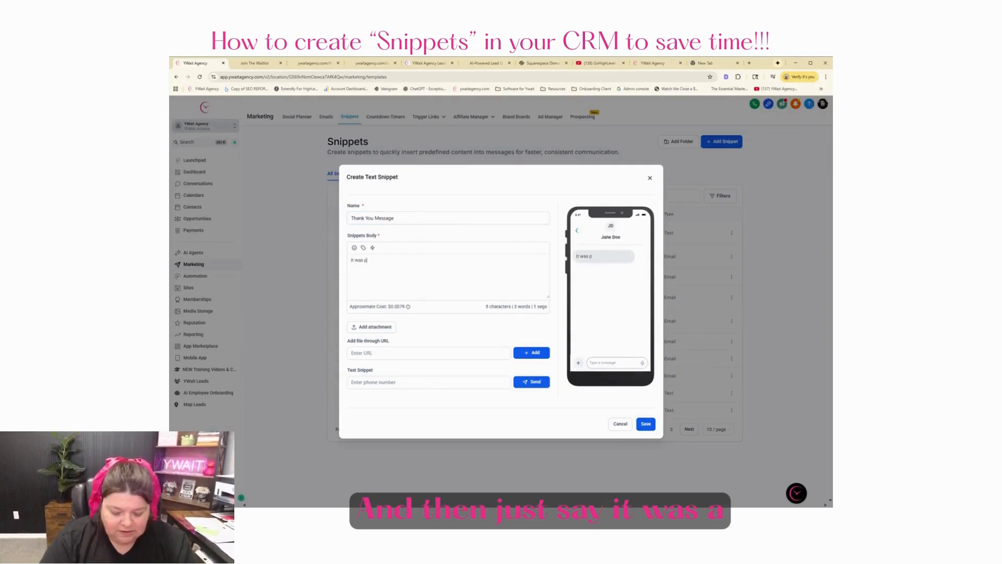
text(leasure meet)
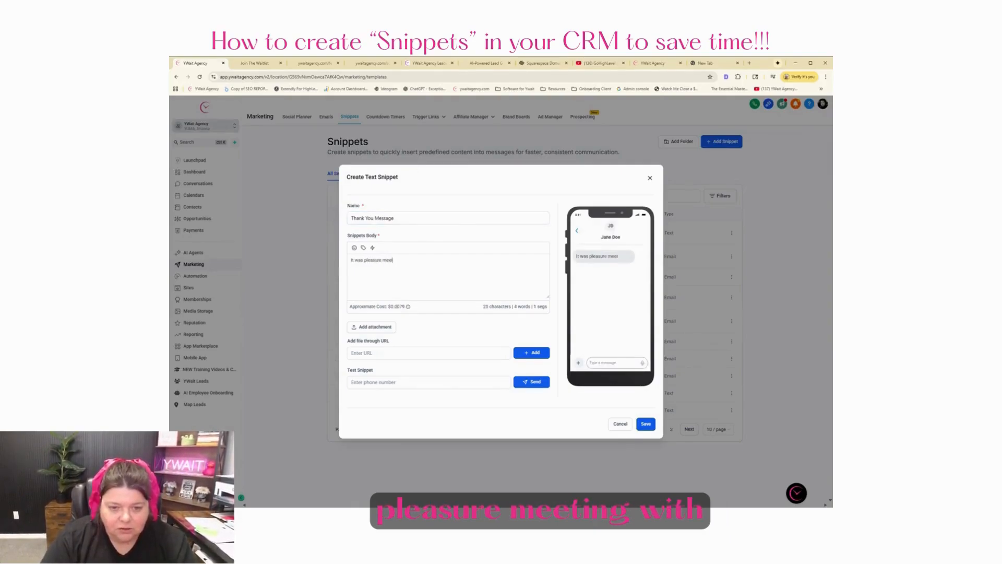
text(ing with you, lo)
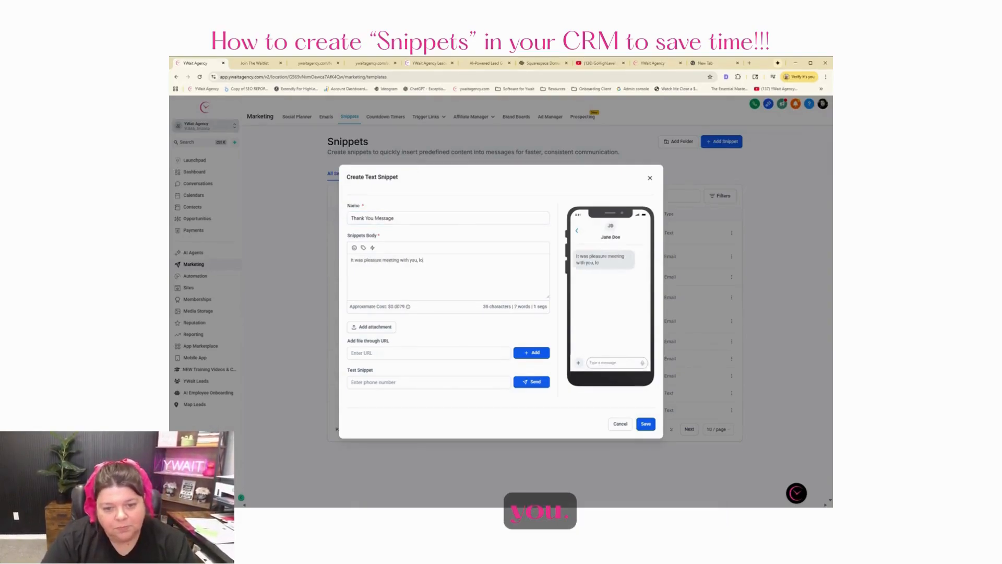
text(oking forward to ou)
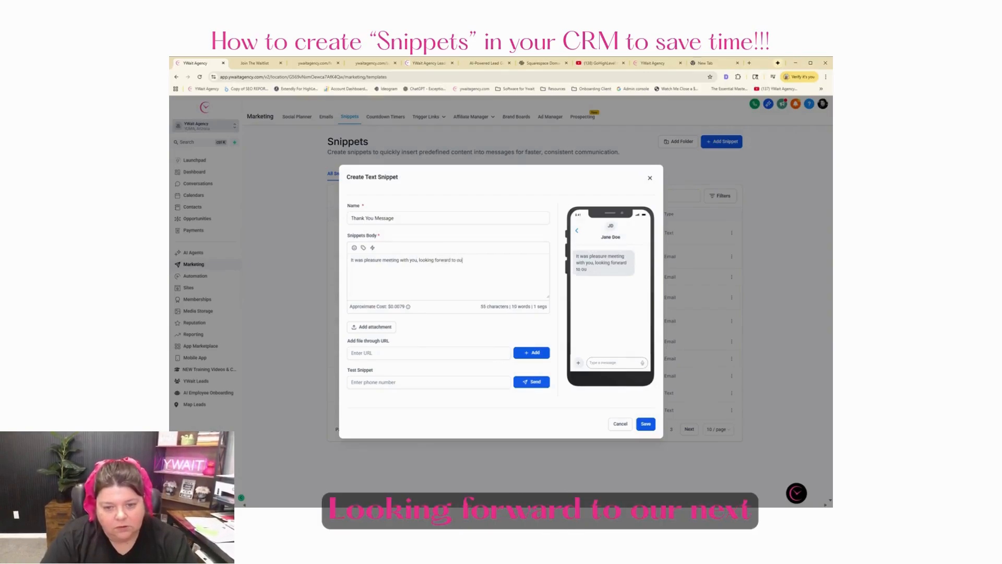
text(r next meeting!)
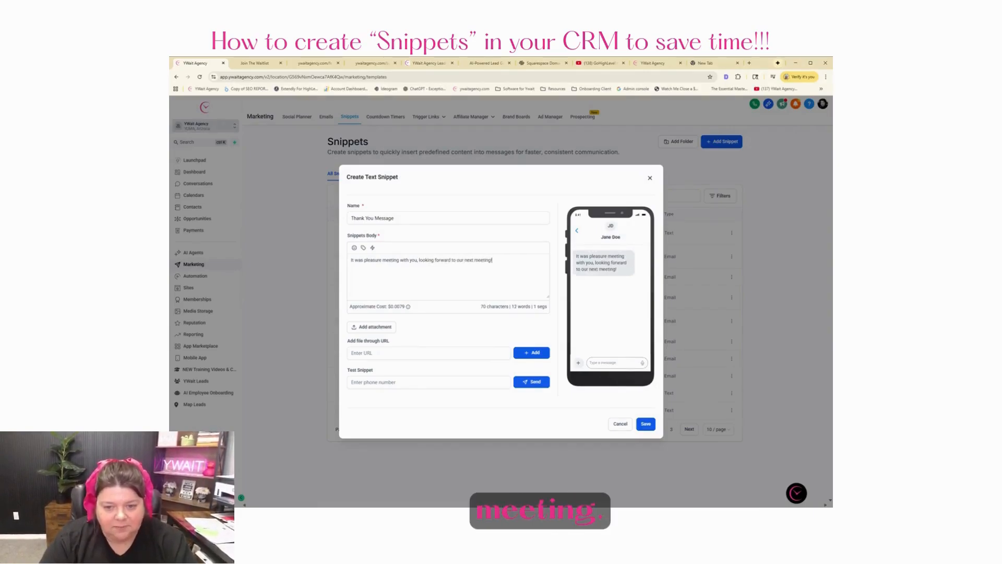
Step: Add a sign-off line with a hyphen and the user's First Name custom value, and save the text snippet
key(Return)
text(-)
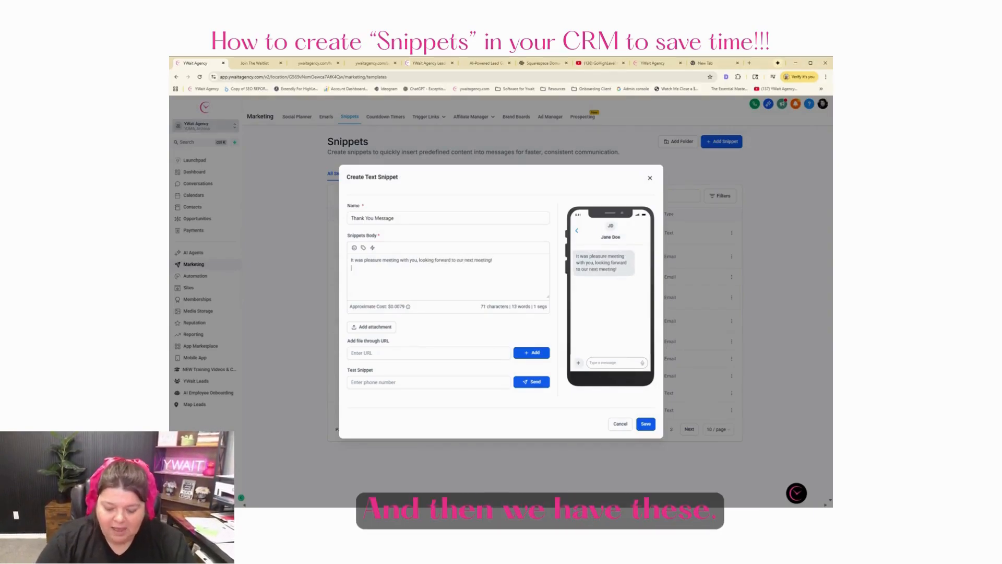
click(363, 248)
click(326, 291)
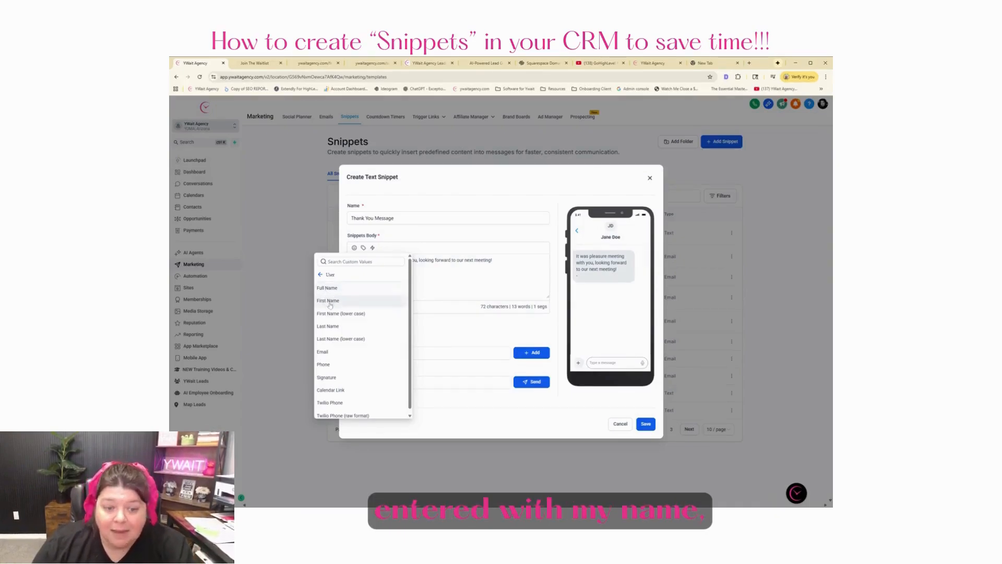
click(330, 301)
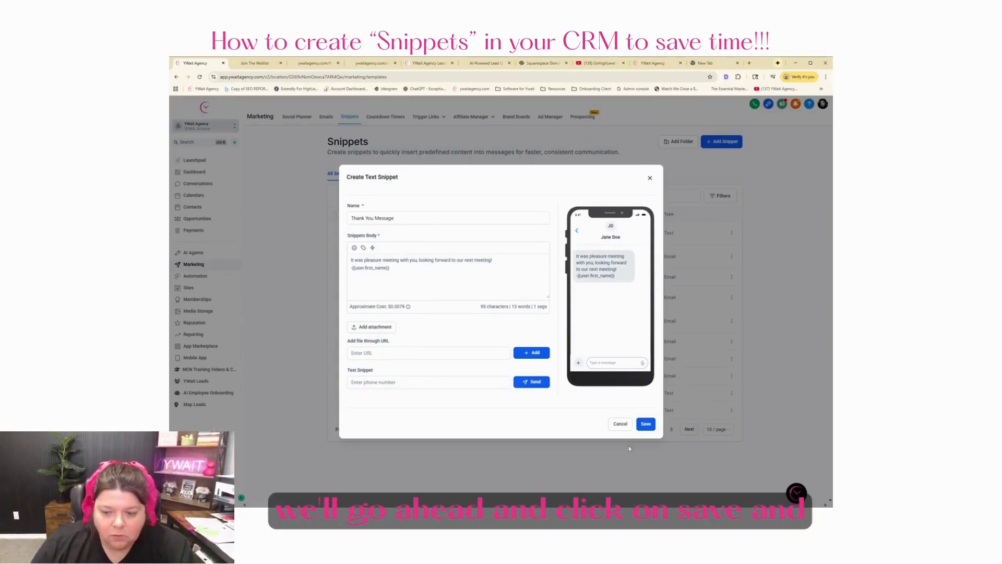
click(646, 425)
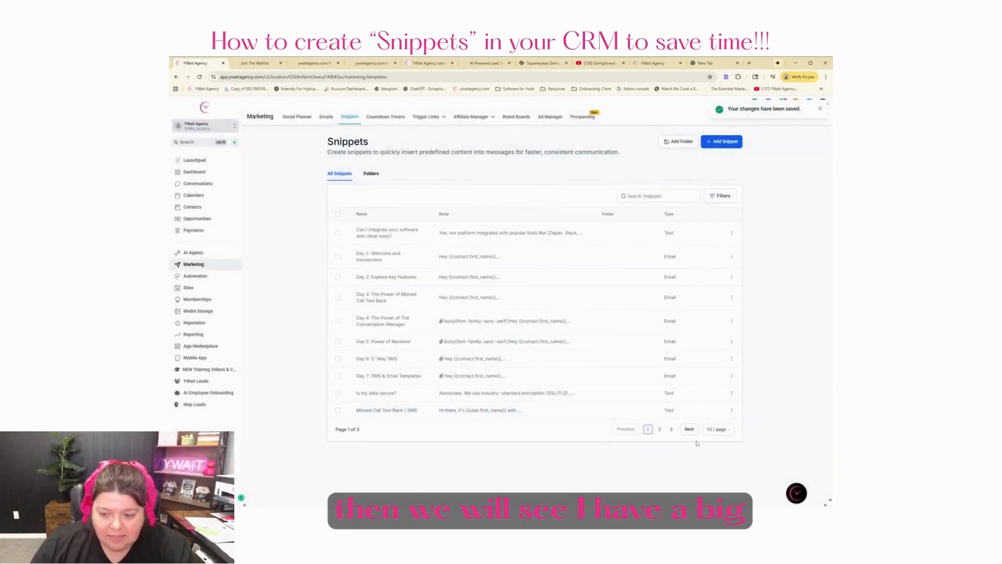
Step: Show 500 snippets per page and search the snippet list for "thank"
click(717, 429)
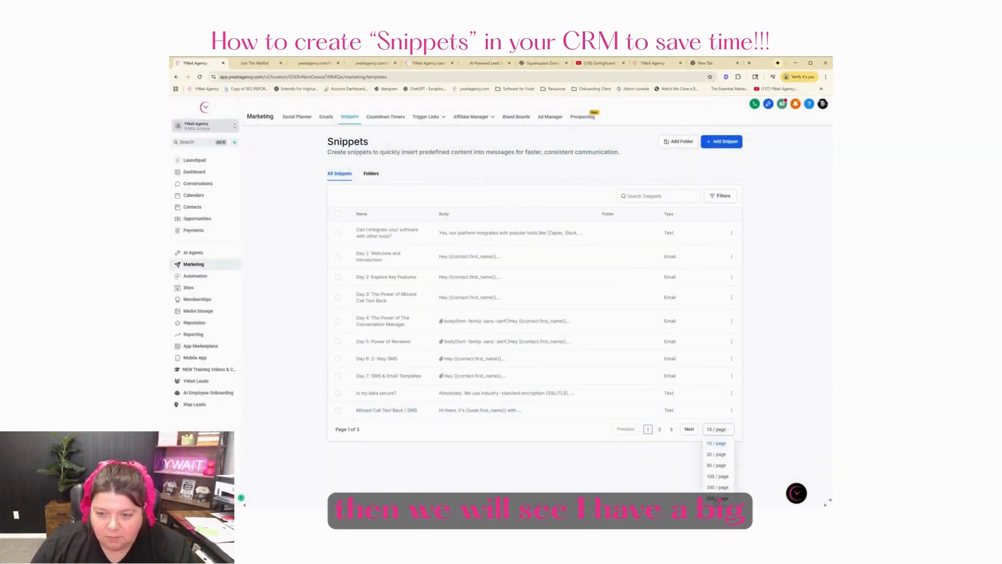
click(716, 498)
click(628, 196)
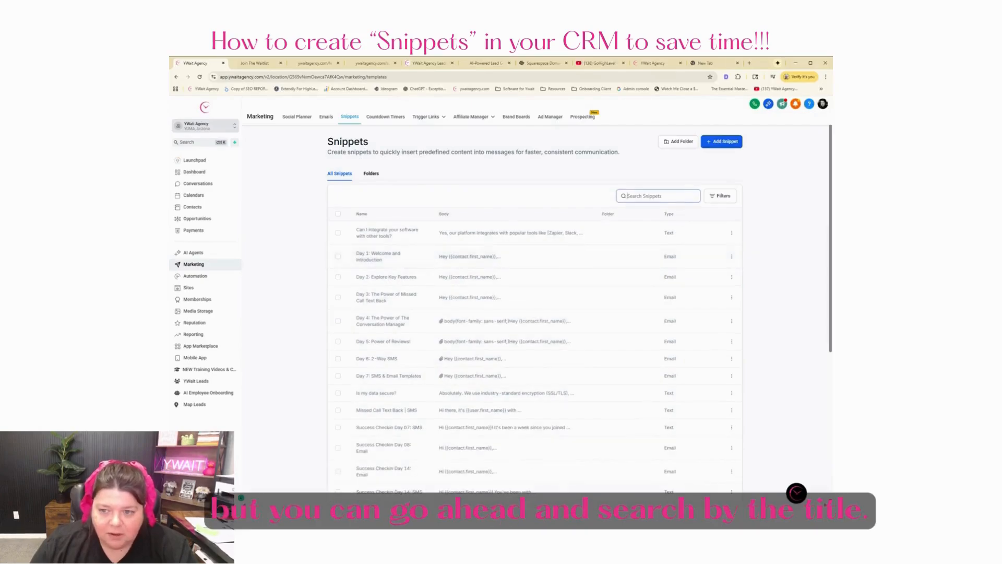
text(thank)
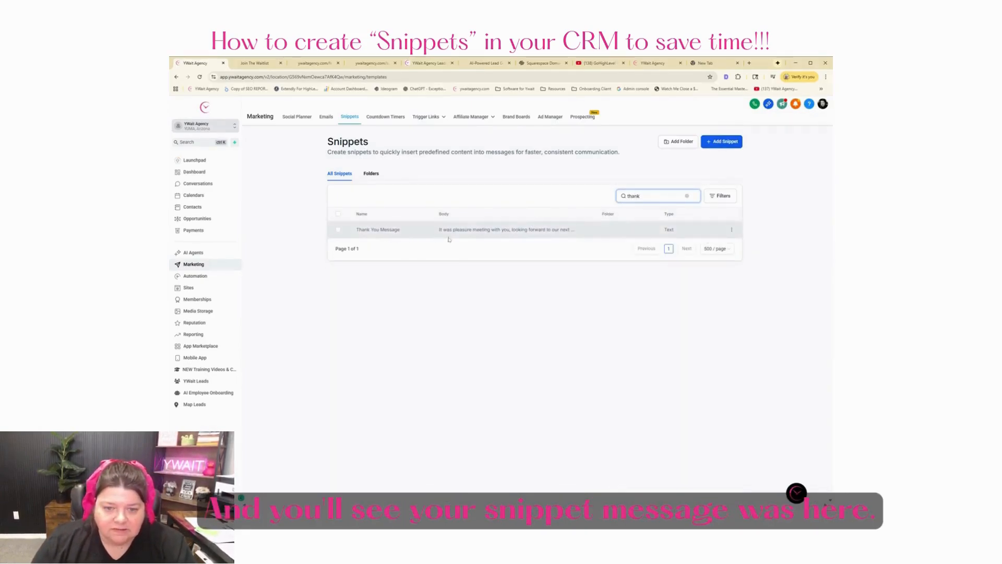
Step: Start a new email snippet and name it "Thank Massage"
click(719, 146)
click(715, 169)
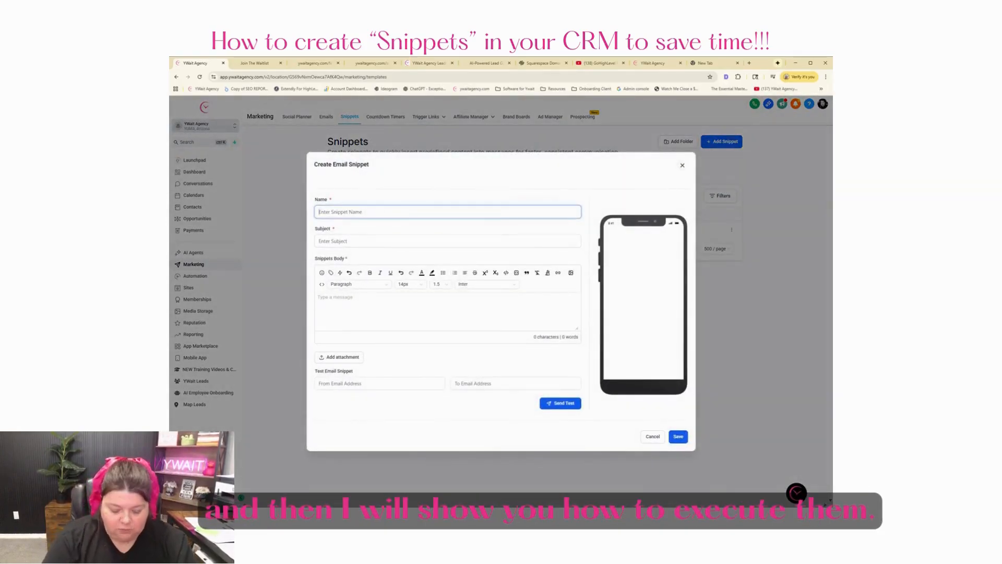
text(Thank)
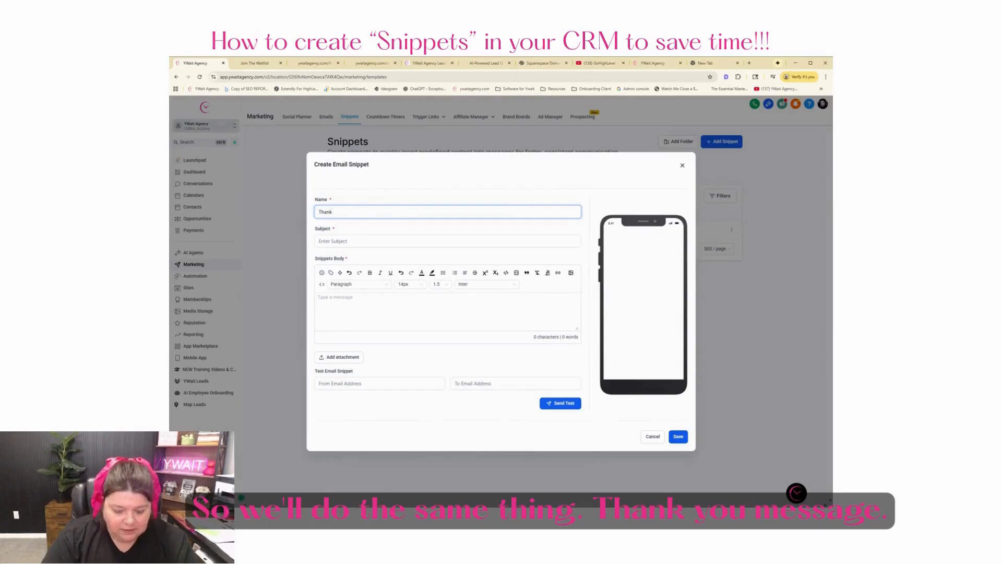
text( Mass)
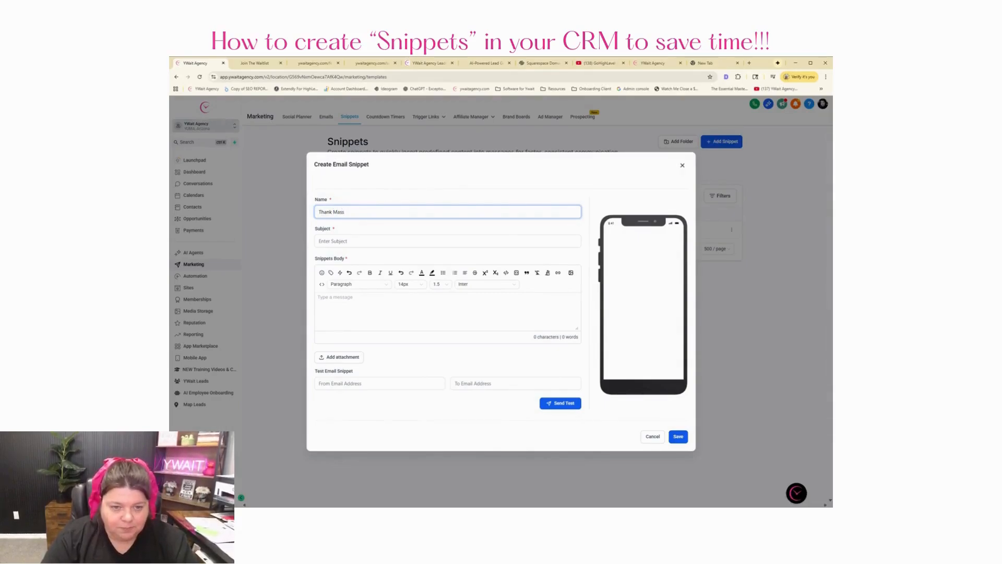
key(BackSpace)
text(age)
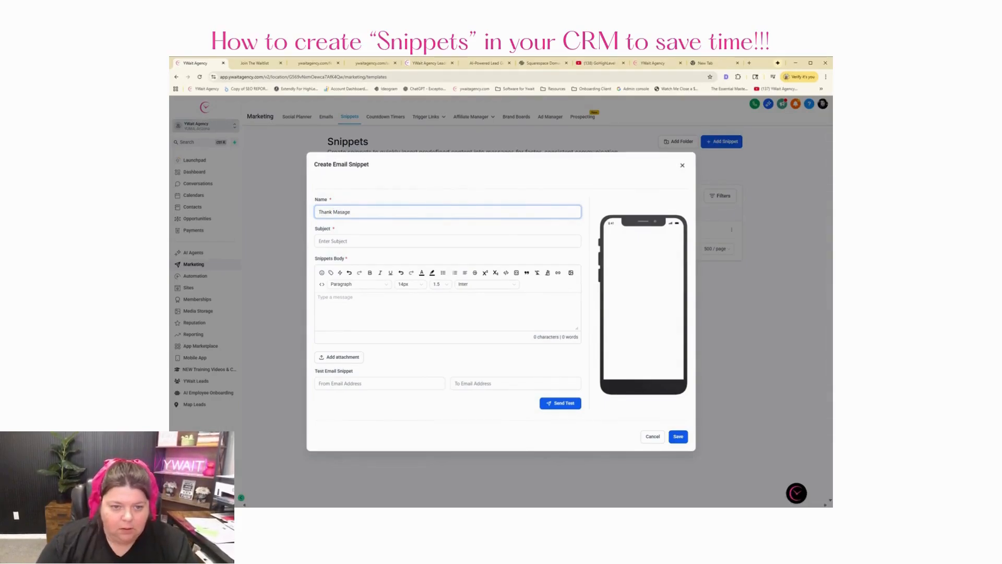
right_click(342, 212)
click(355, 220)
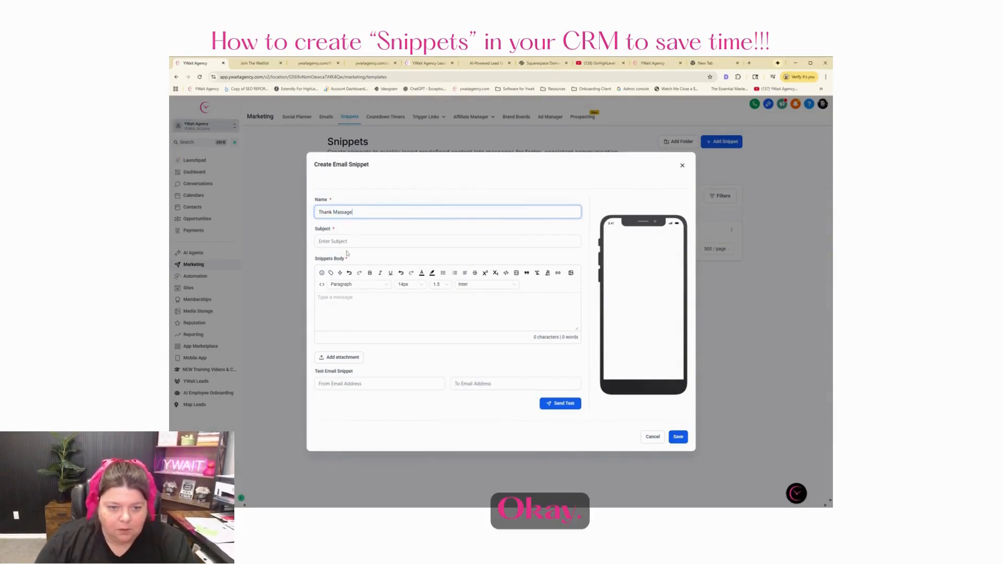
Step: Enter "It was greating meeting, until next time!" as the email snippet's subject
click(329, 243)
text(It w)
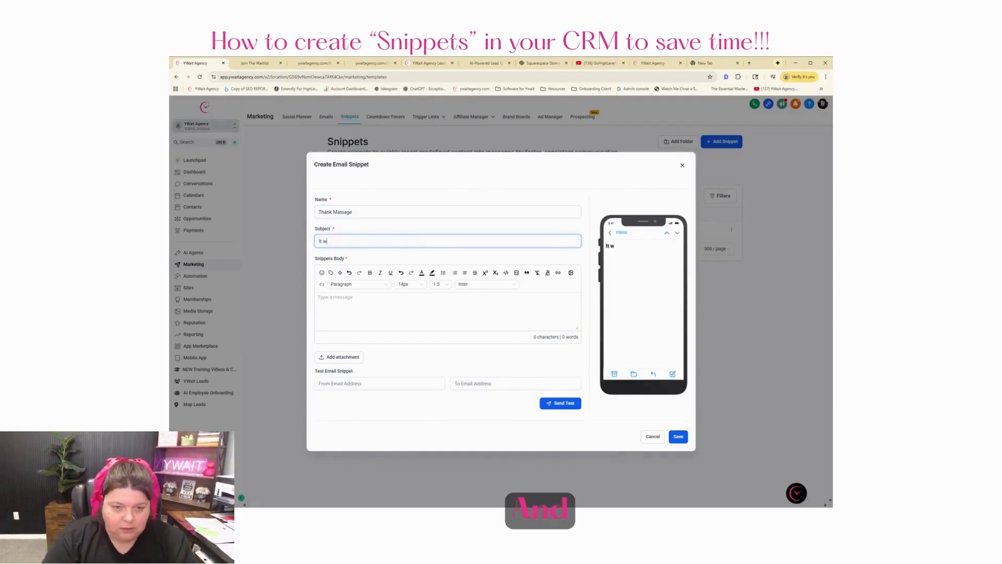
text(as great)
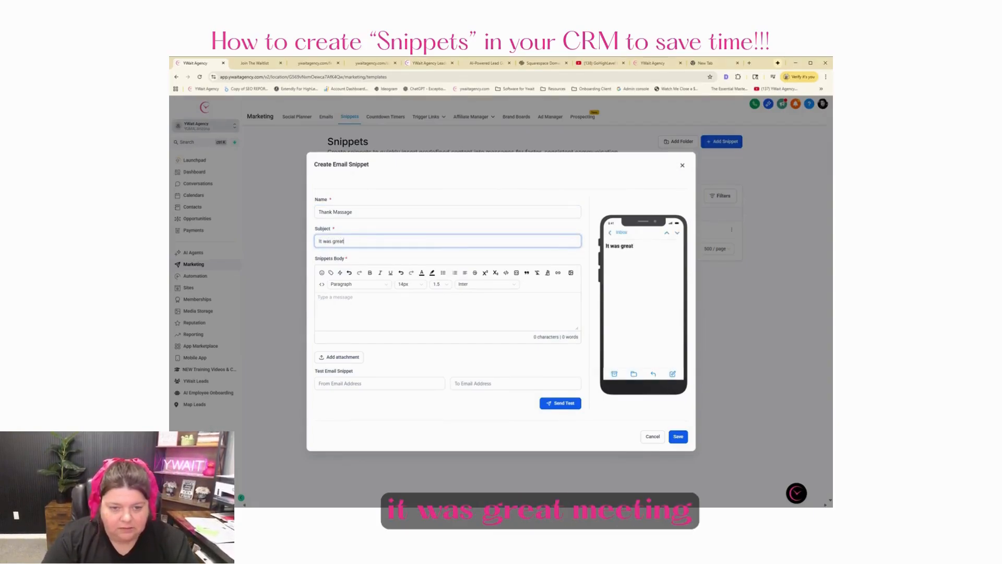
text(ing meeting, )
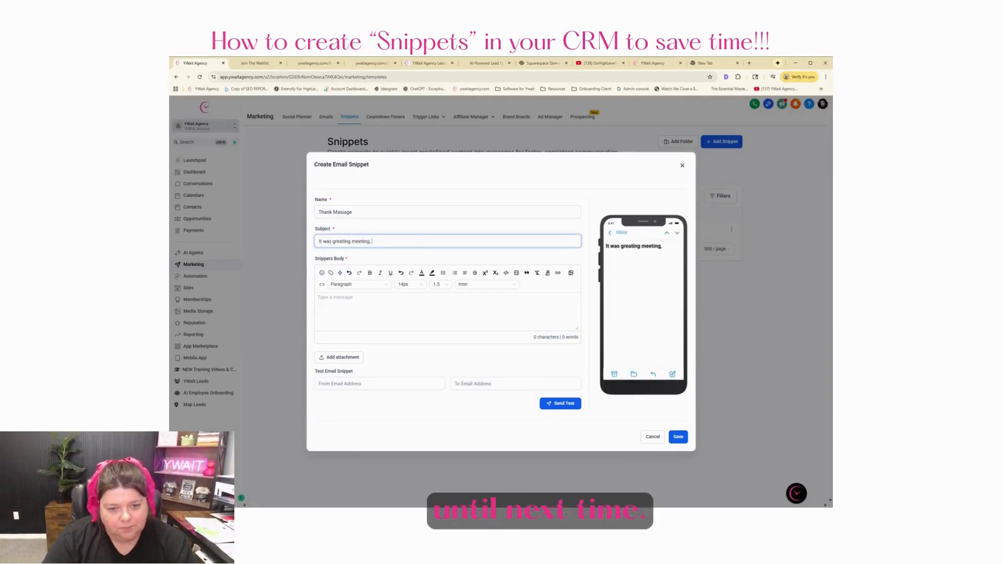
text(until next time!)
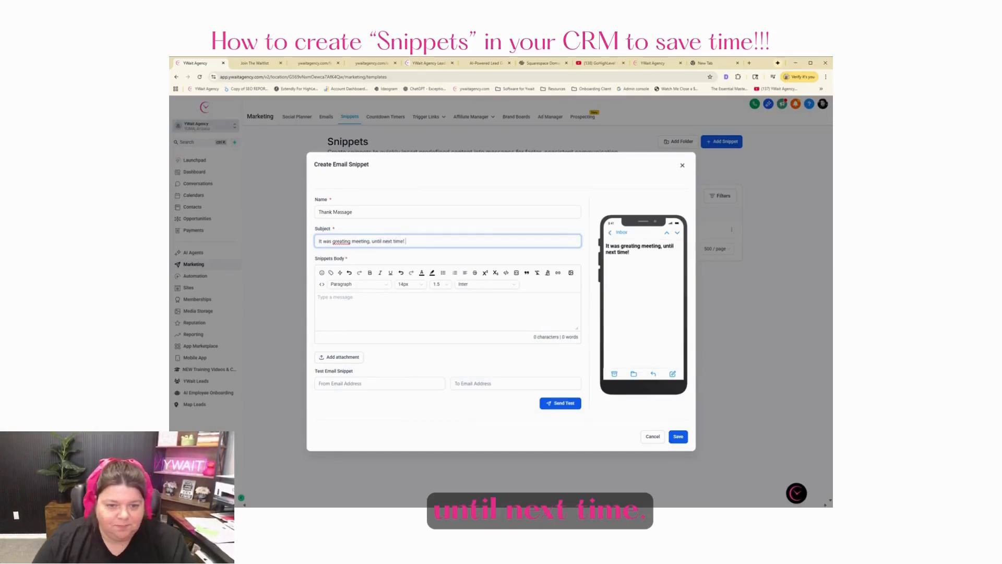
Step: Correct the misspelled word before "meeting" in the email subject to "great"
double_click(341, 242)
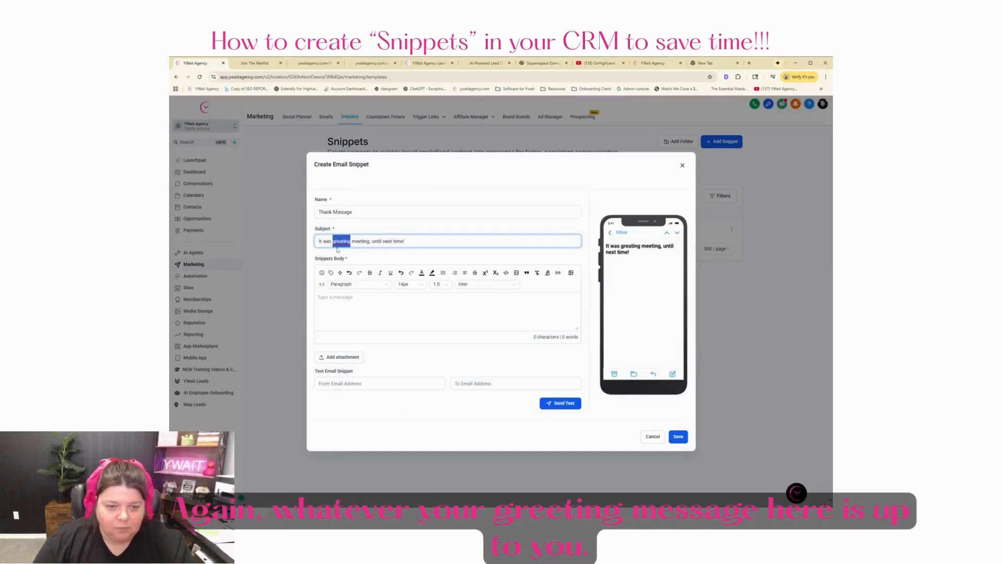
click(341, 241)
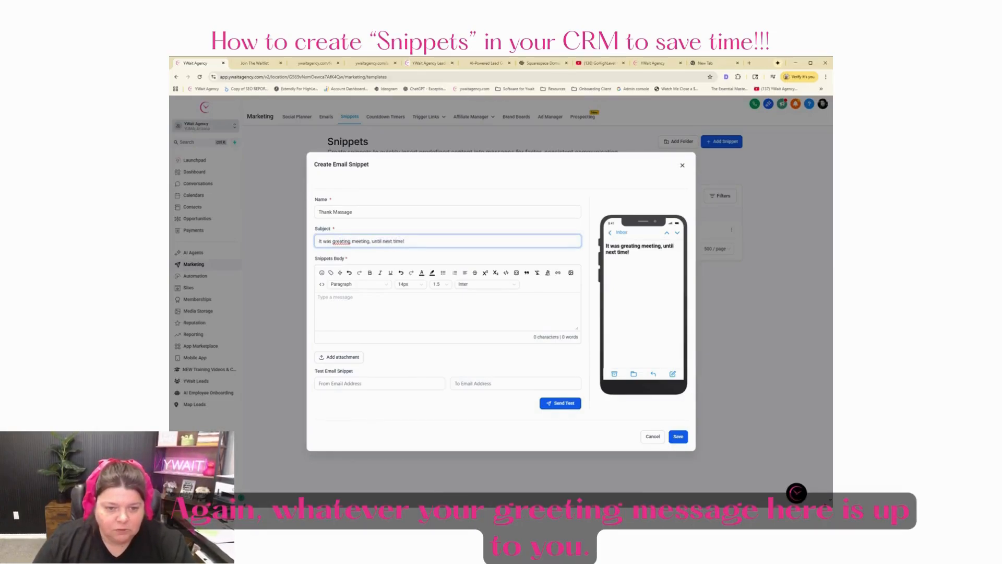
key(BackSpace)
key(BackSpace)
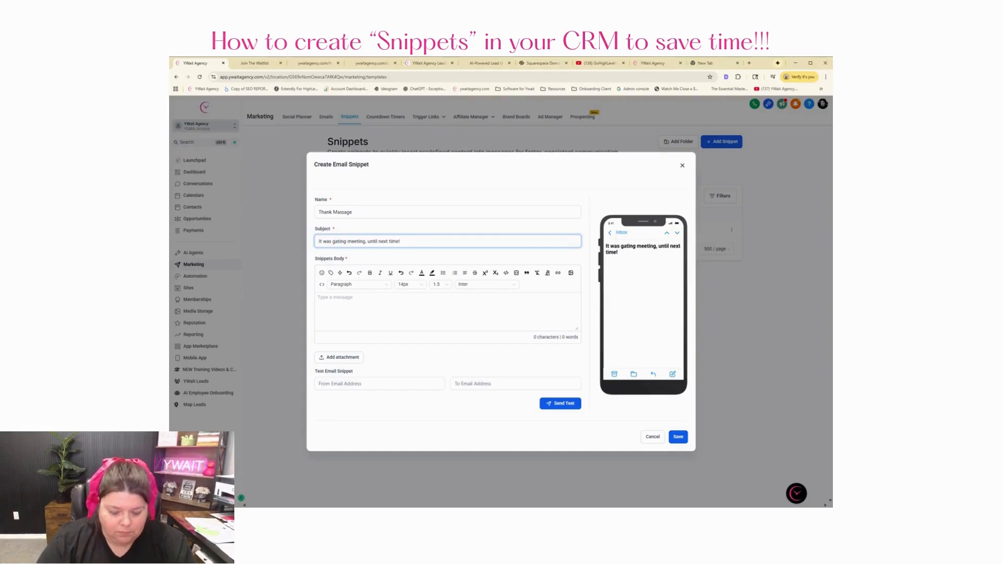
key(Delete)
key(Delete)
key(Delete)
key(Delete)
key(Delete)
text(reat)
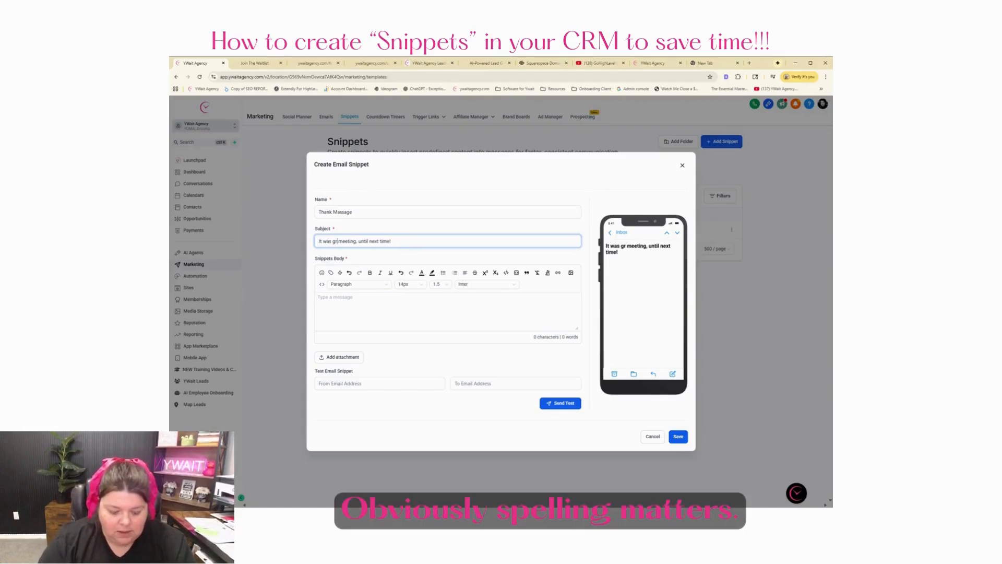
Step: Begin the email snippet's body with "Hello" followed by the contact's First Name custom value
click(318, 297)
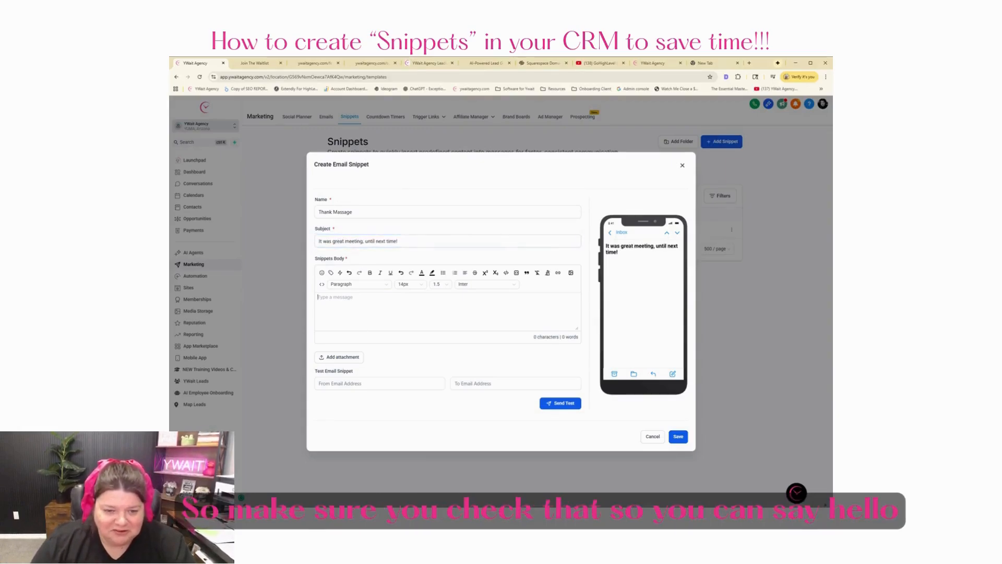
text(Hello)
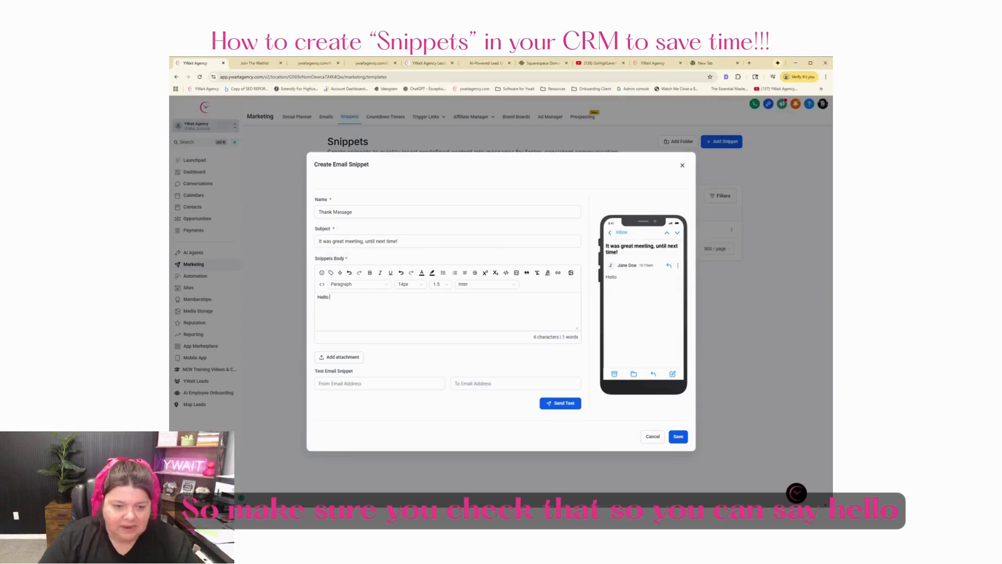
click(331, 273)
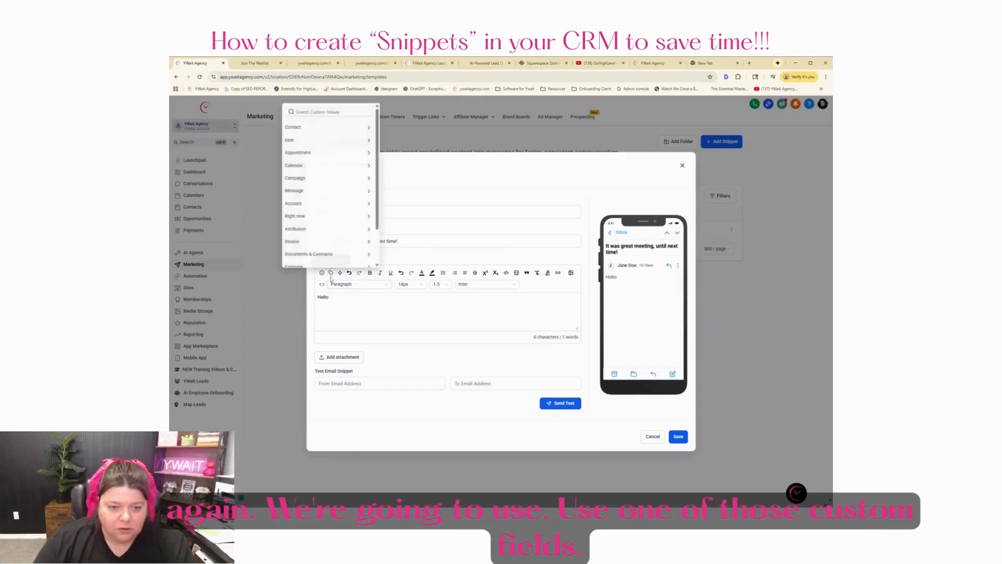
click(299, 129)
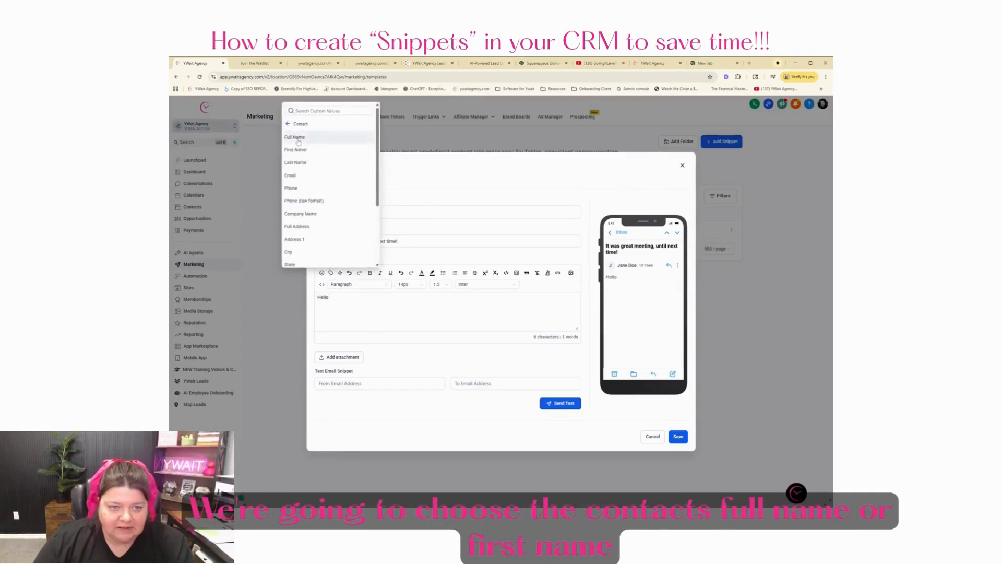
click(296, 150)
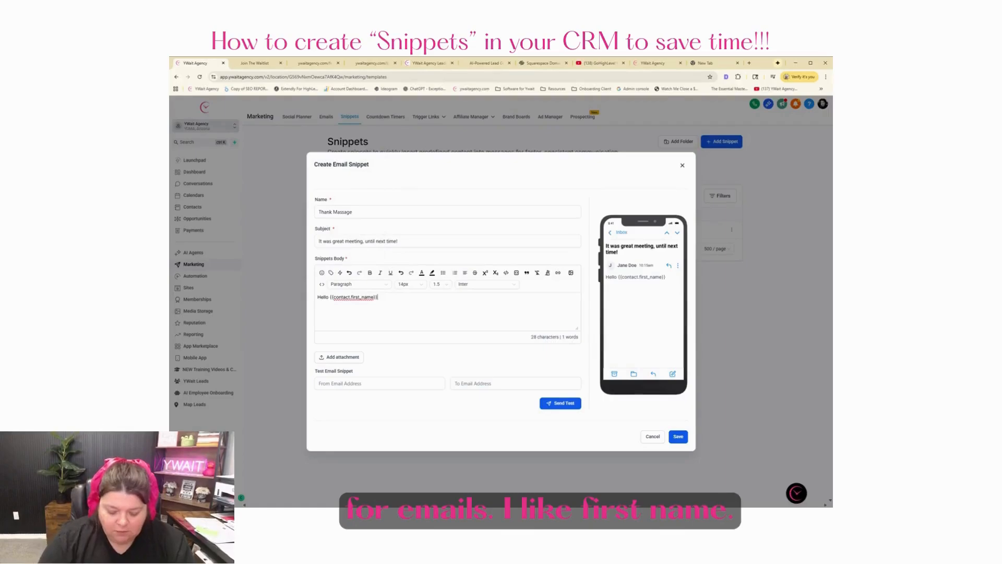
Step: Add the paragraph "It was pleasuring meeting today, looking forward to our next meeting. Hope you have a day!" below the greeting
key(Return)
text(It)
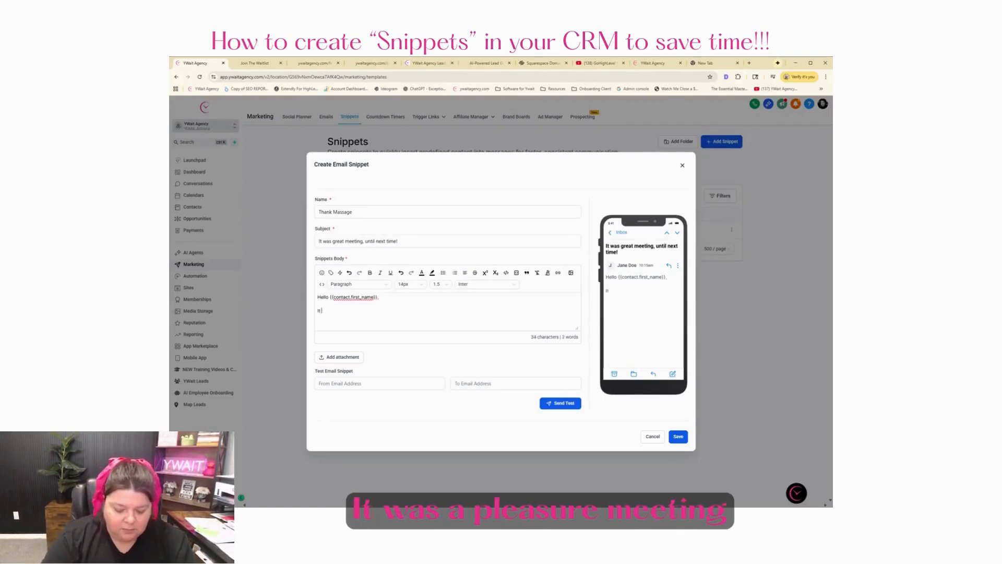
text( was pleasuring me)
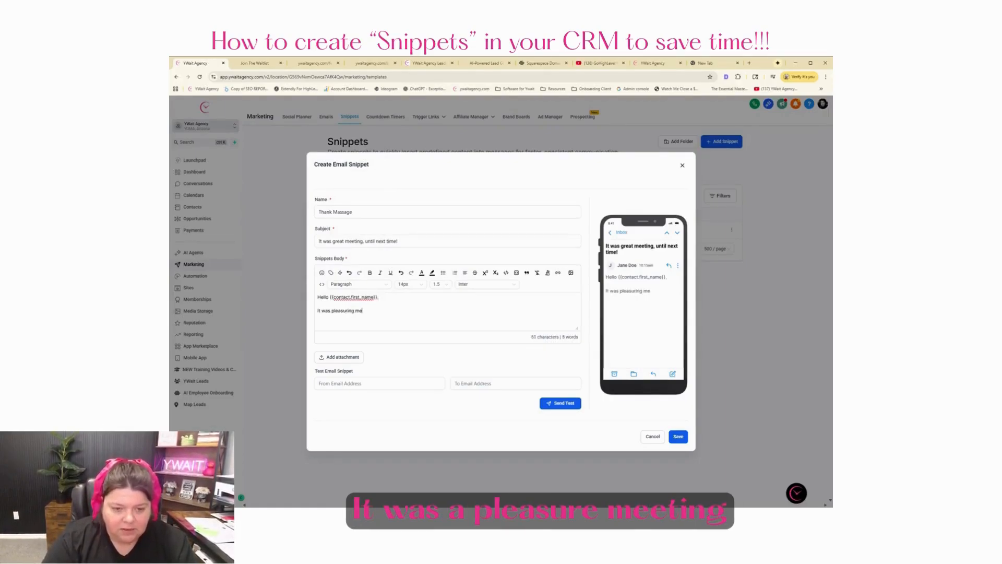
text(eting today, looking)
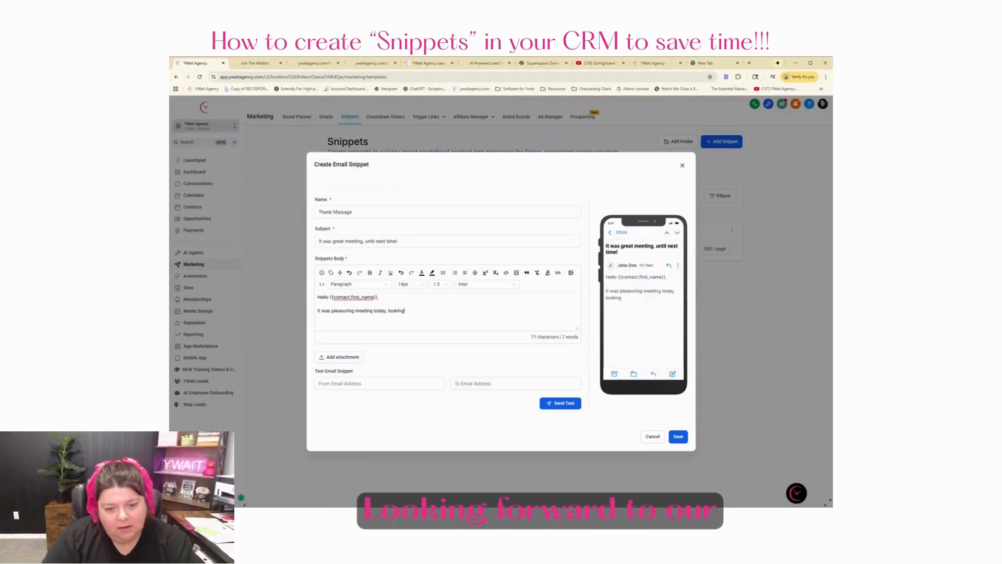
text( forward to ou)
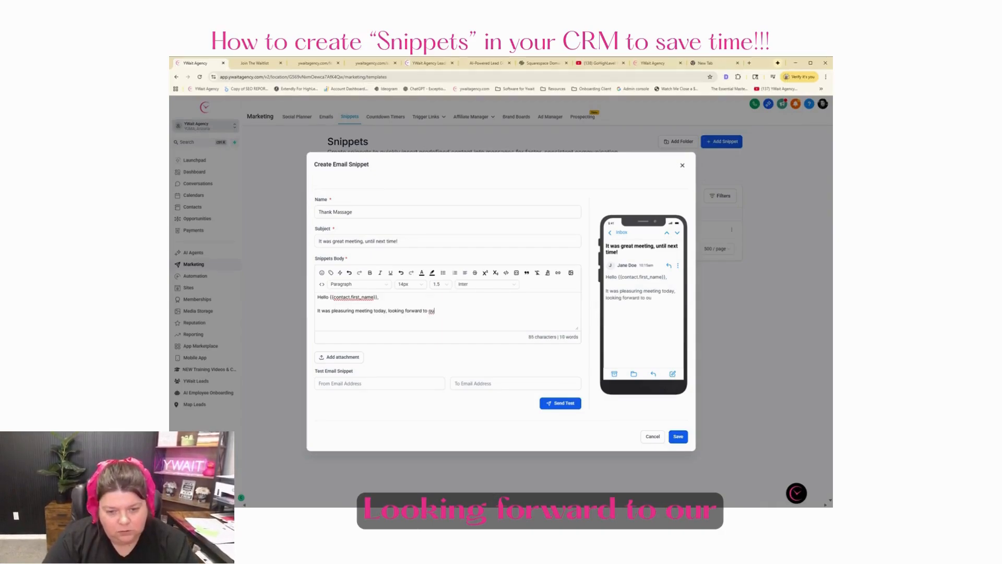
text(r next meeting. H)
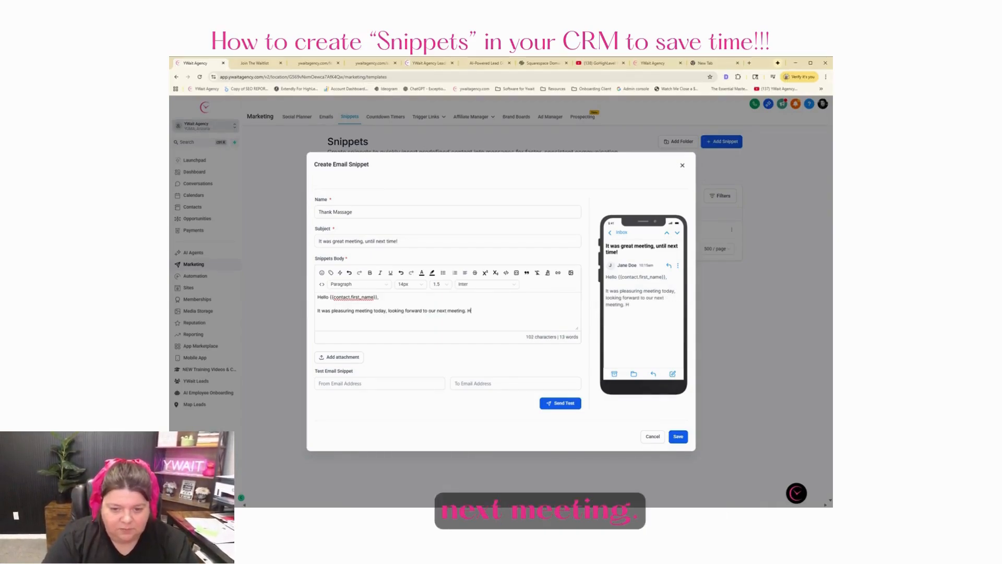
text(ope you have )
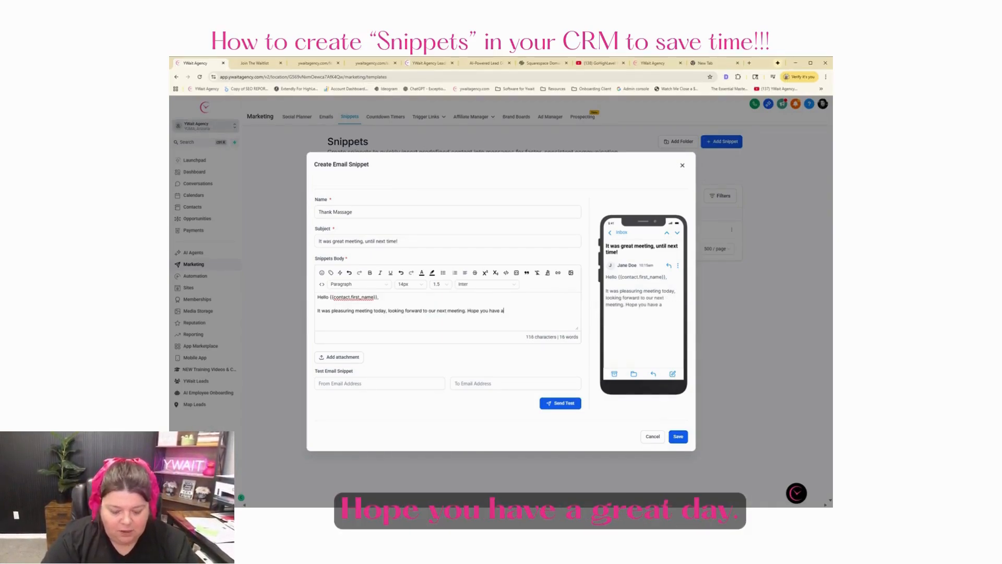
text(ag)
key(BackSpace)
text(day!)
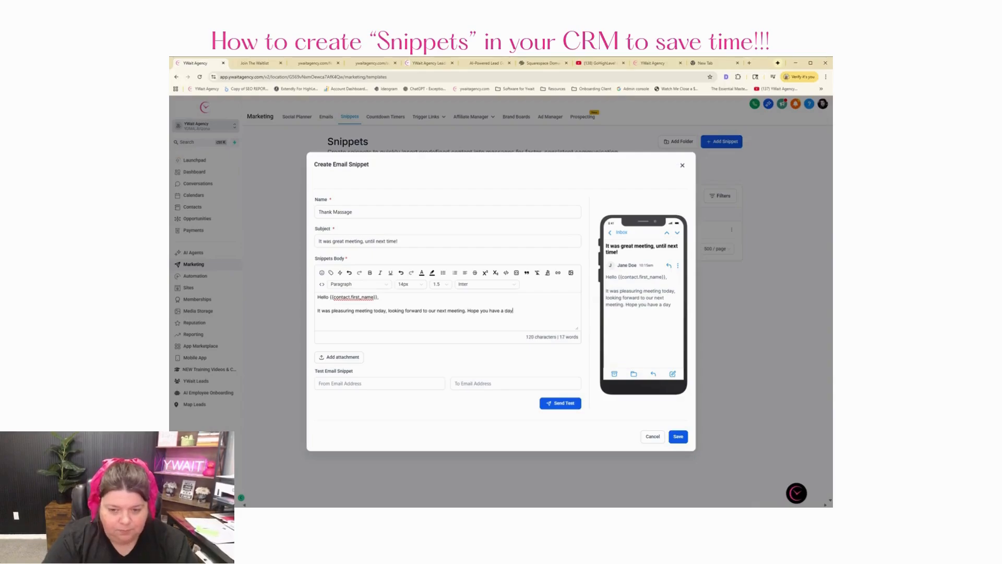
Step: Insert the user's Signature custom value on a new line below the body paragraph and save the email snippet
key(Return)
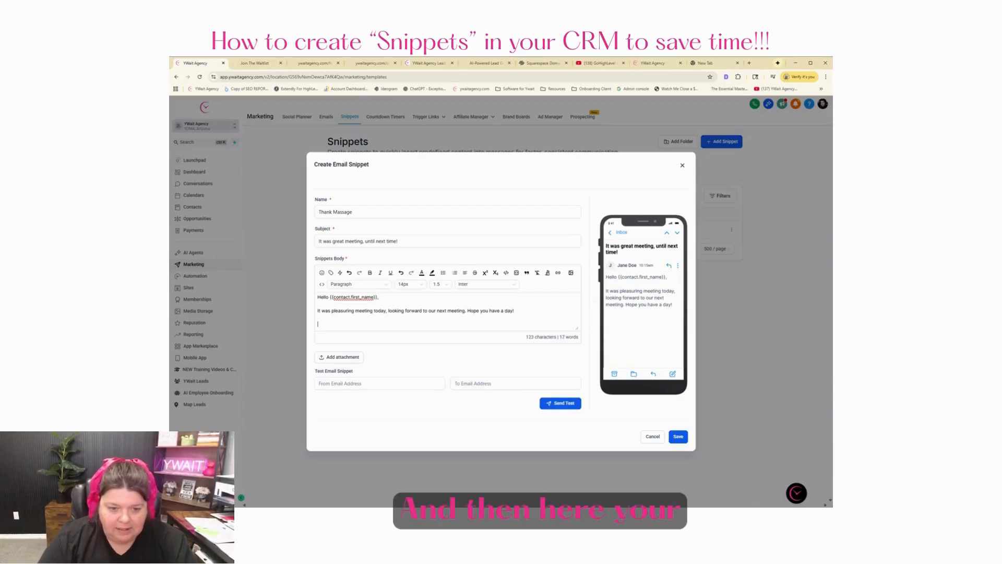
click(331, 272)
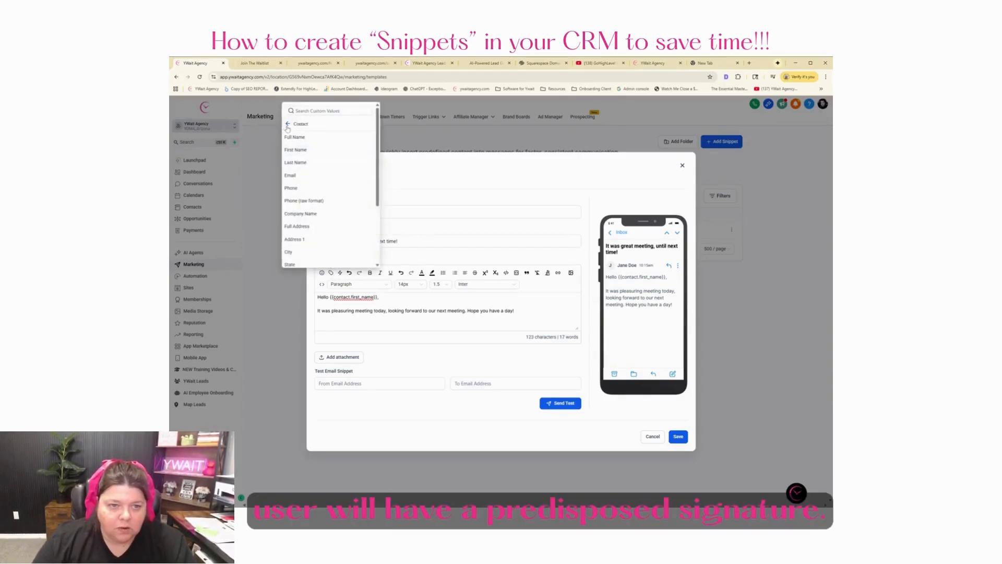
click(287, 126)
click(292, 142)
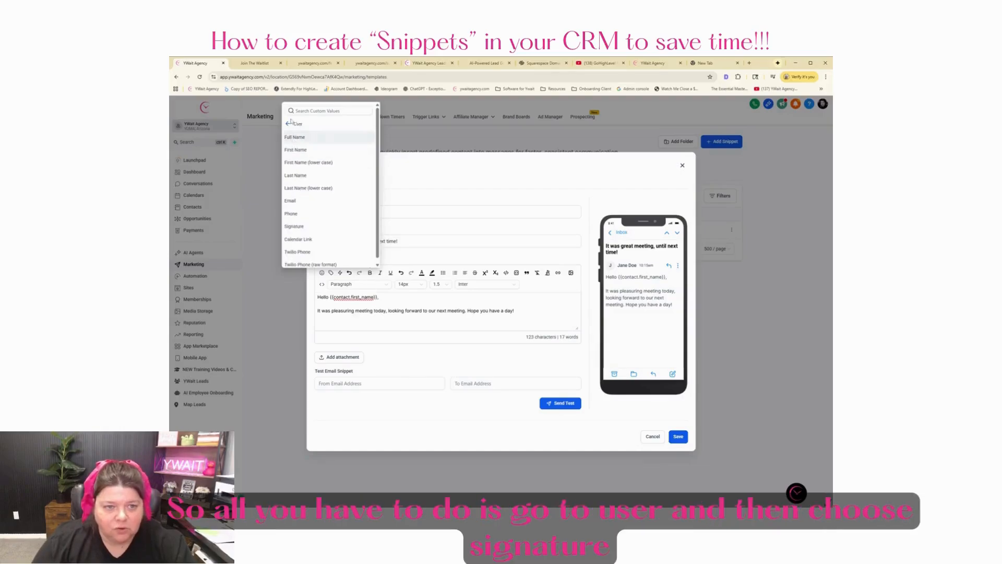
click(294, 226)
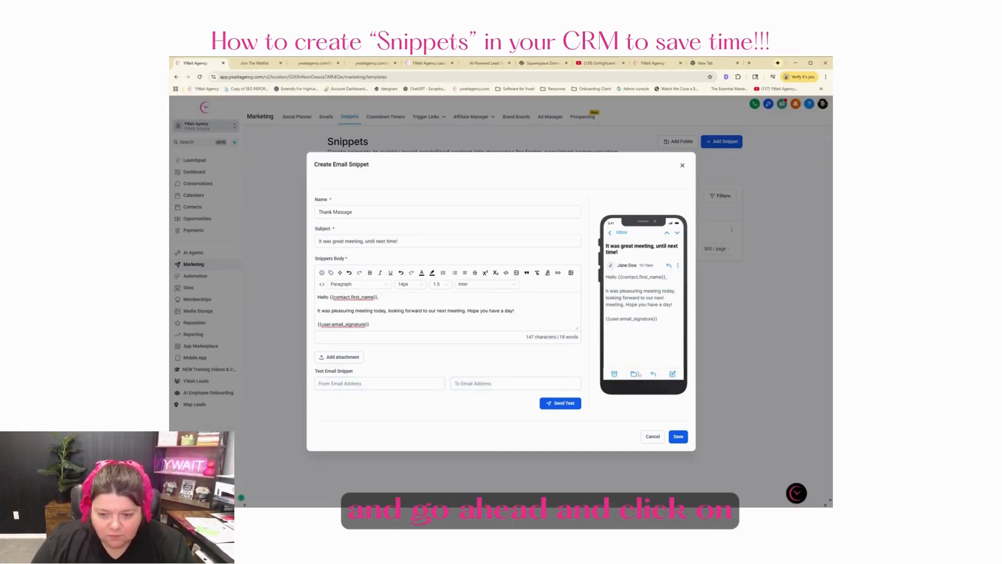
click(678, 437)
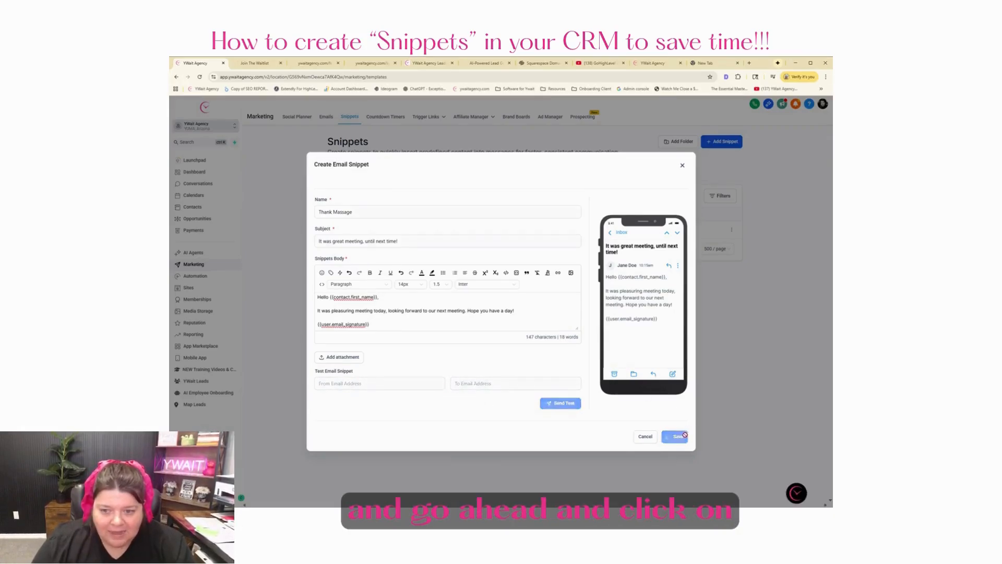
Step: Search the snippet list again for "Thank"
double_click(659, 195)
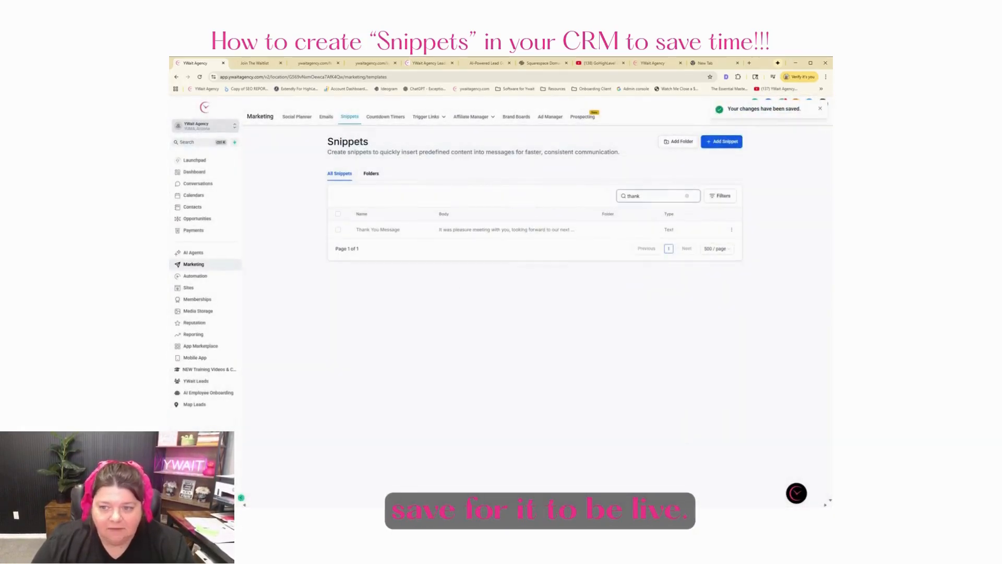
click(673, 194)
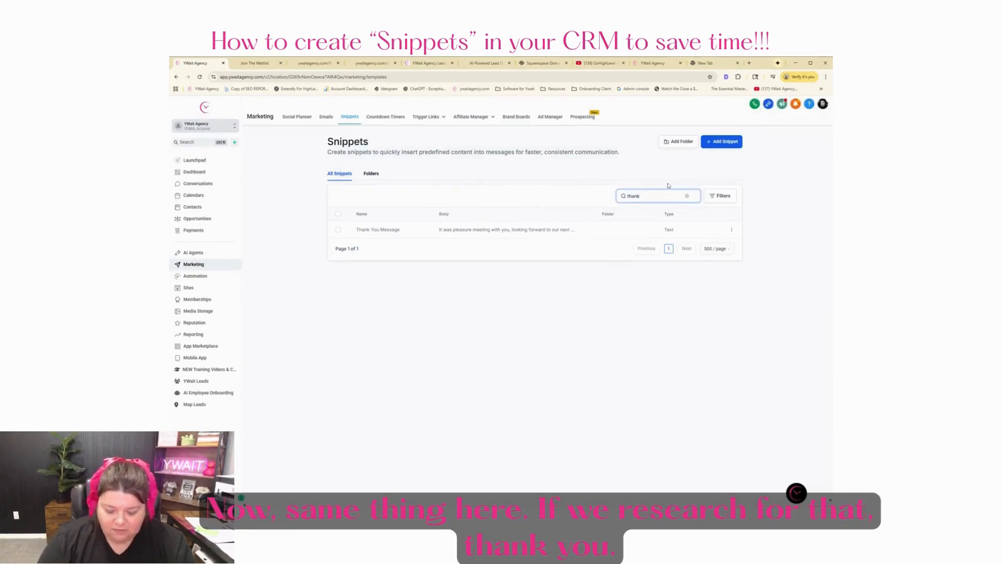
drag(641, 196, 610, 192)
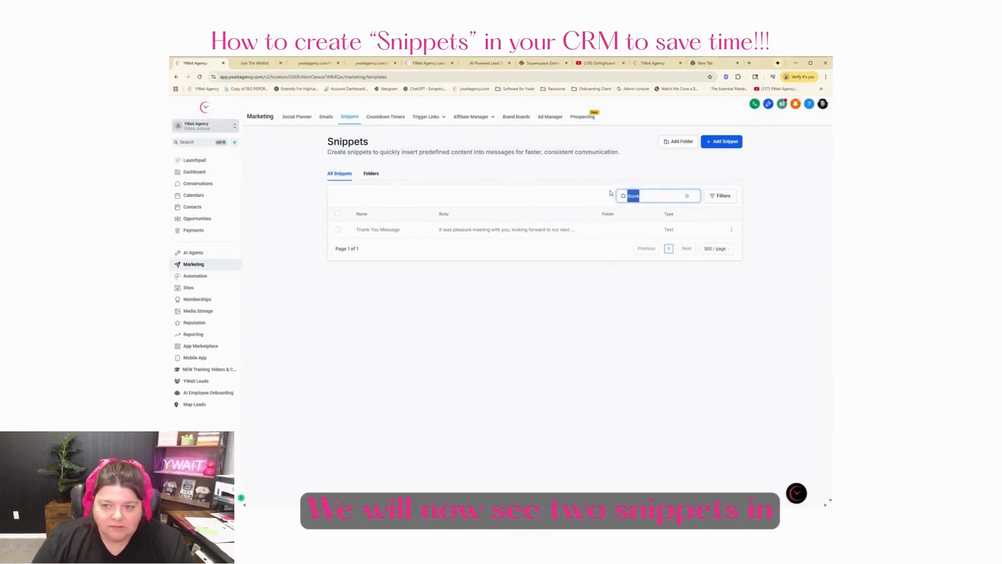
text(Thank)
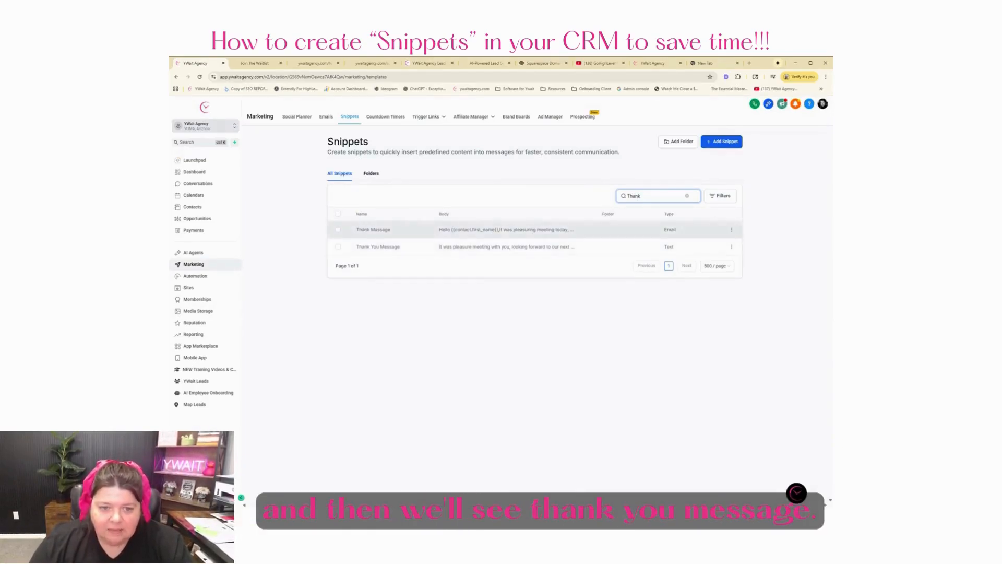
Step: Edit the email snippet found in the list, add "You" after "Thank" in its name, and save it
click(732, 230)
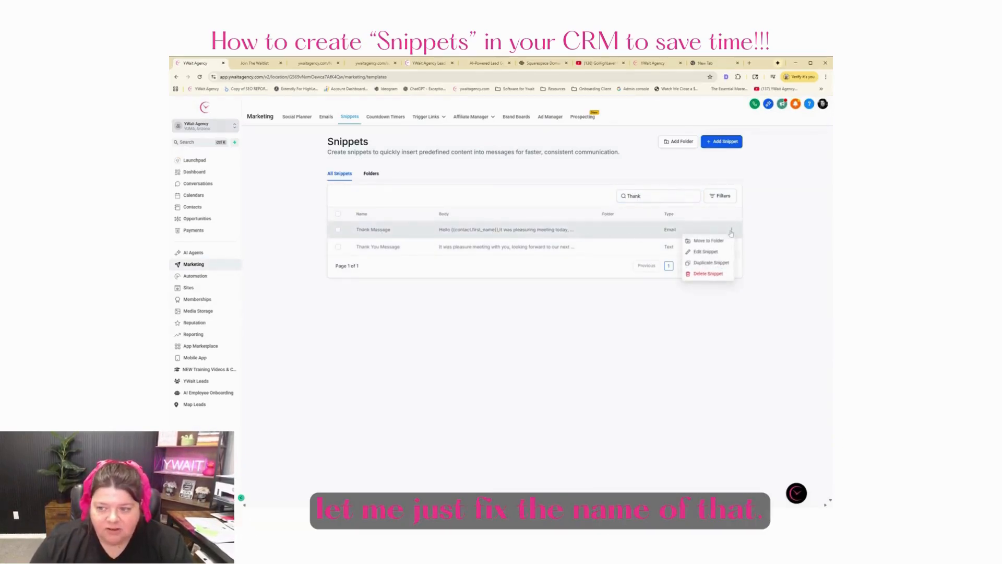
click(706, 252)
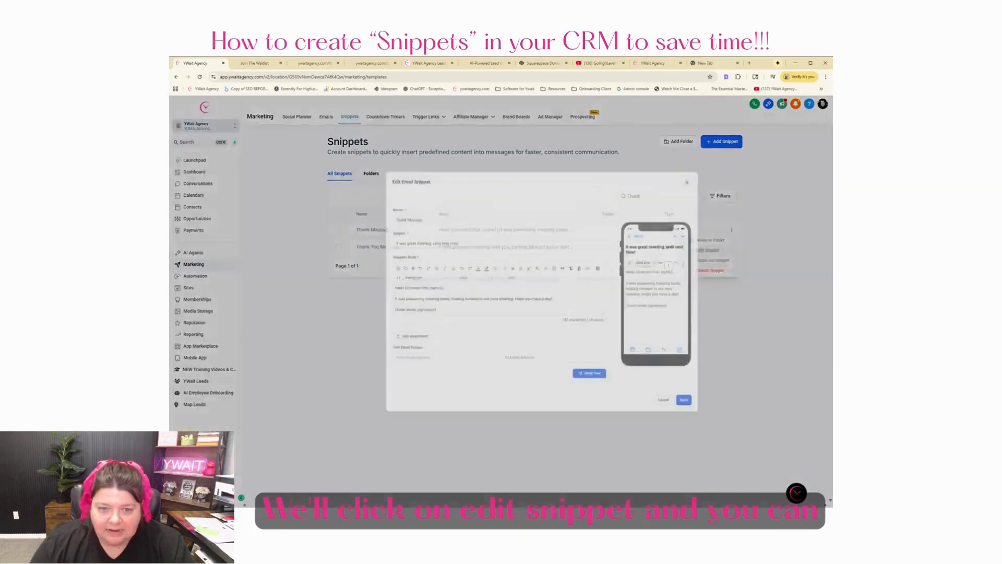
click(334, 212)
text(You)
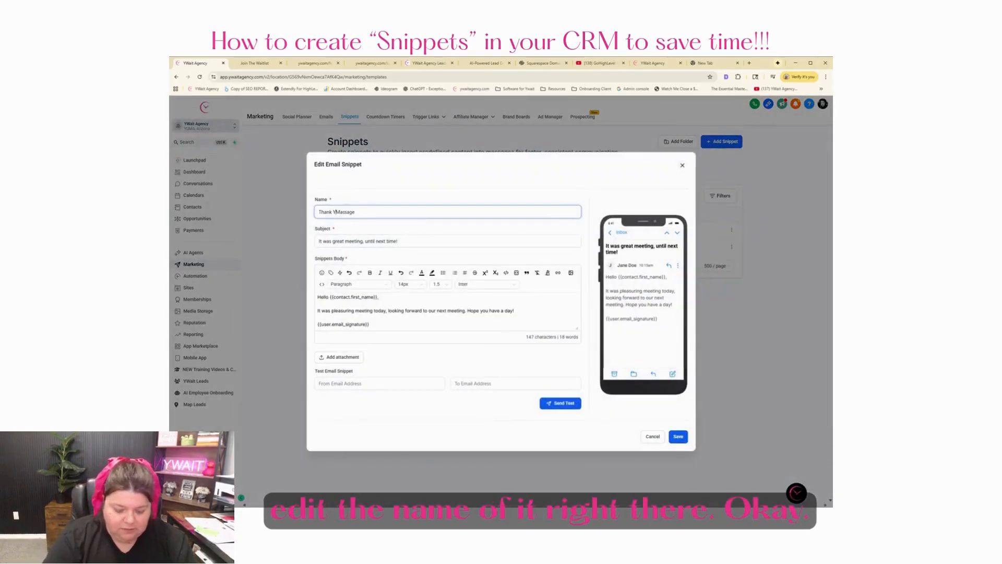
click(682, 440)
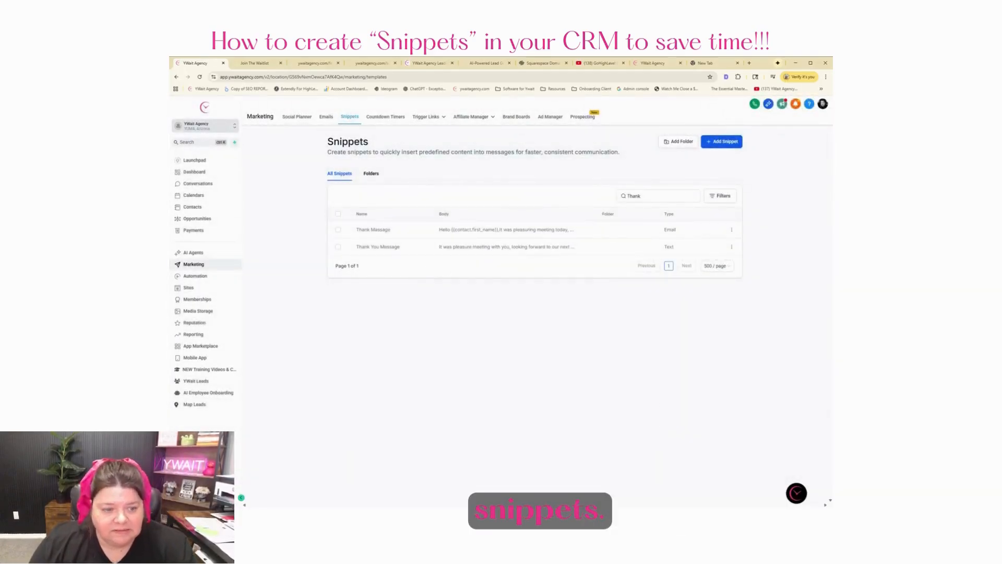
Step: Search the contacts by the test contact's first name and open the second matching record
click(192, 207)
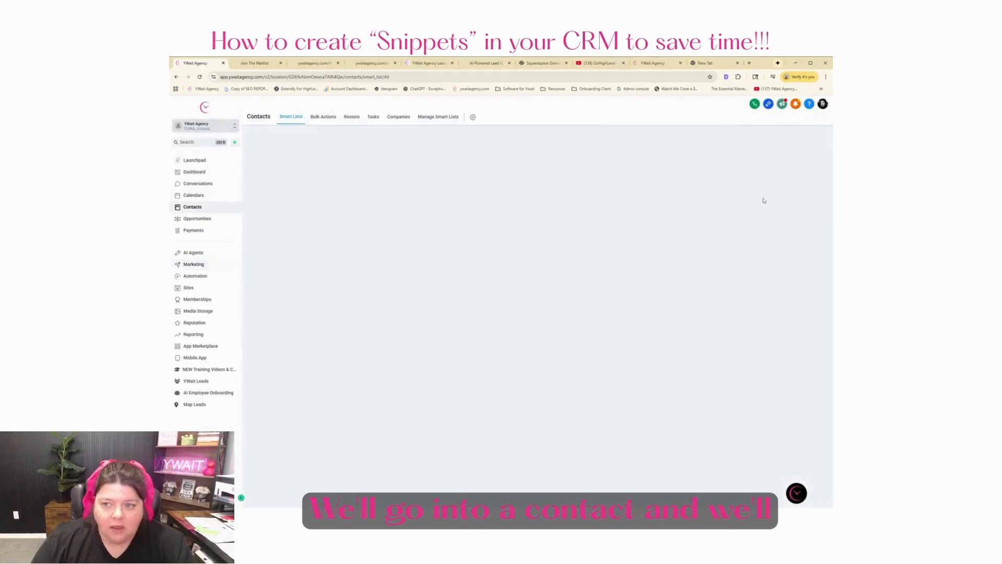
click(711, 161)
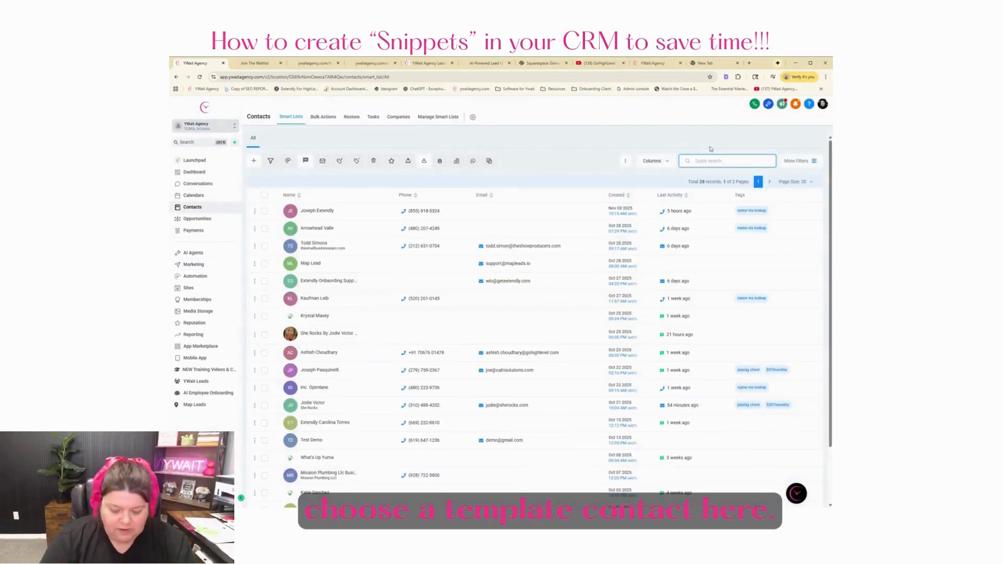
text(josh)
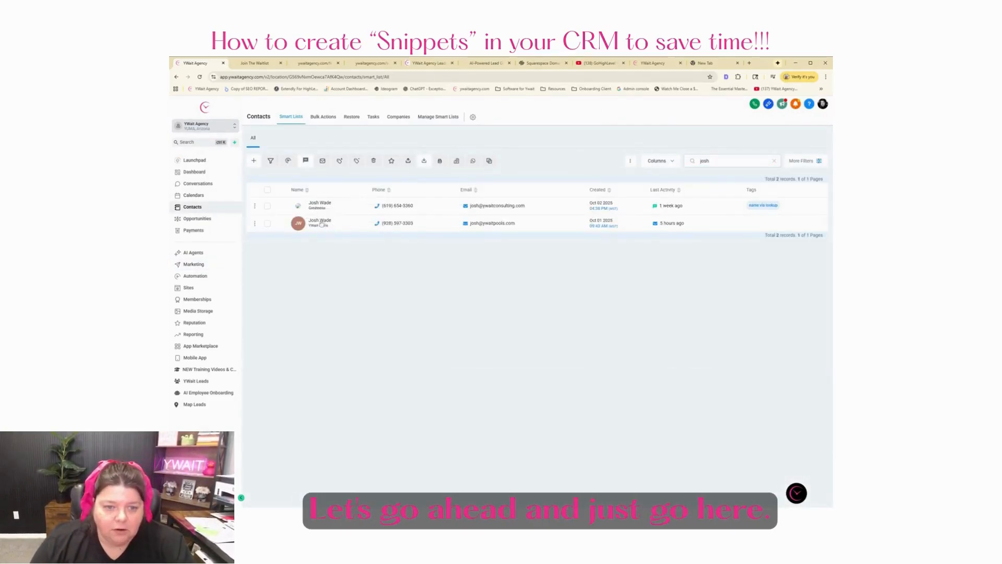
click(321, 223)
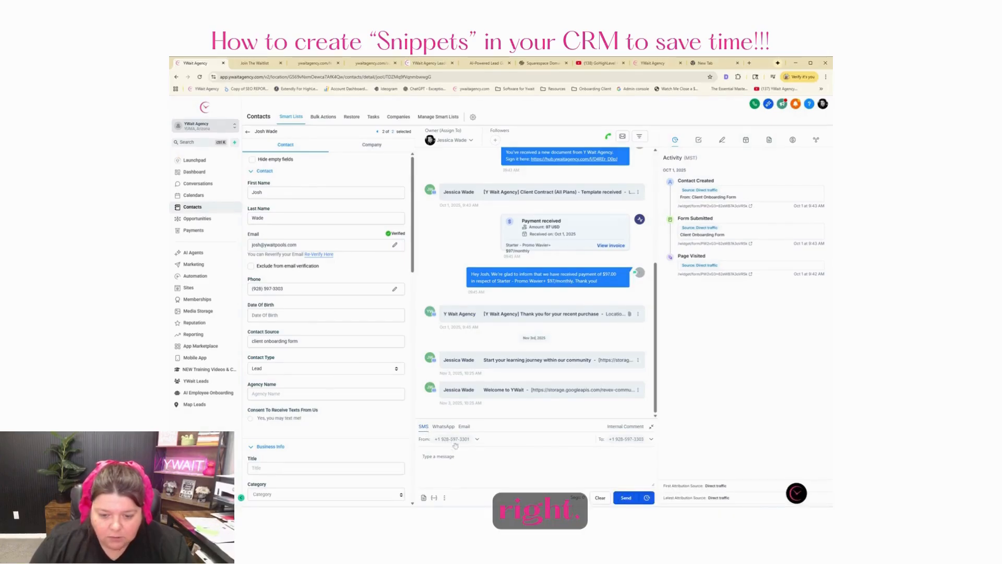
Step: Insert the "Thank You Message" snippet into an SMS to the contact, finding it with "thank", and send the message
click(464, 427)
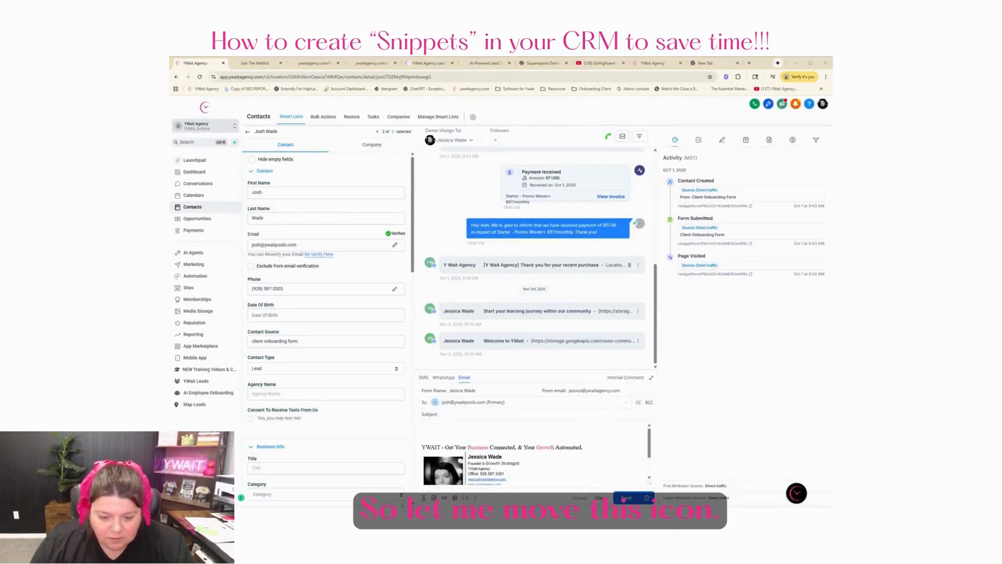
click(423, 376)
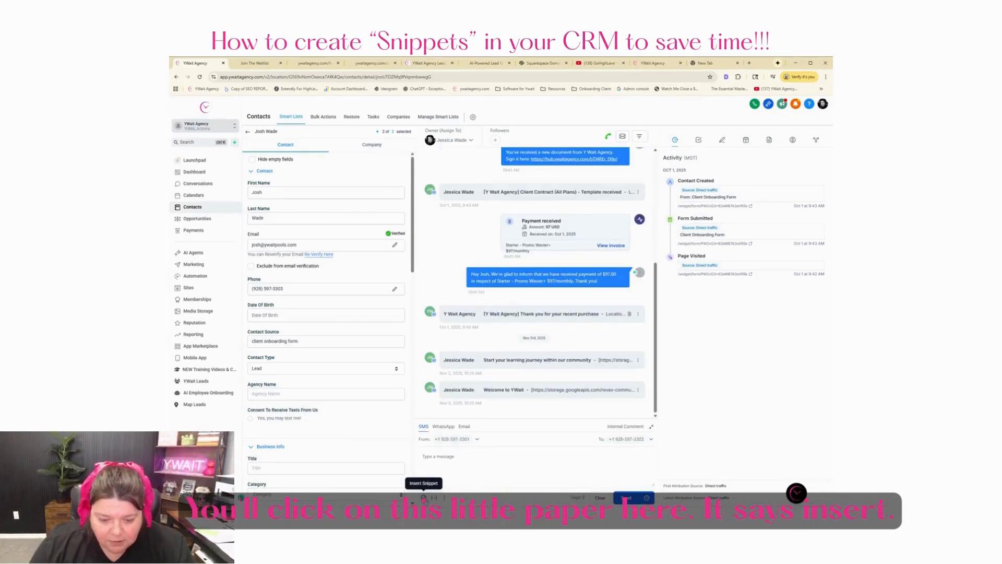
click(424, 498)
text(tha)
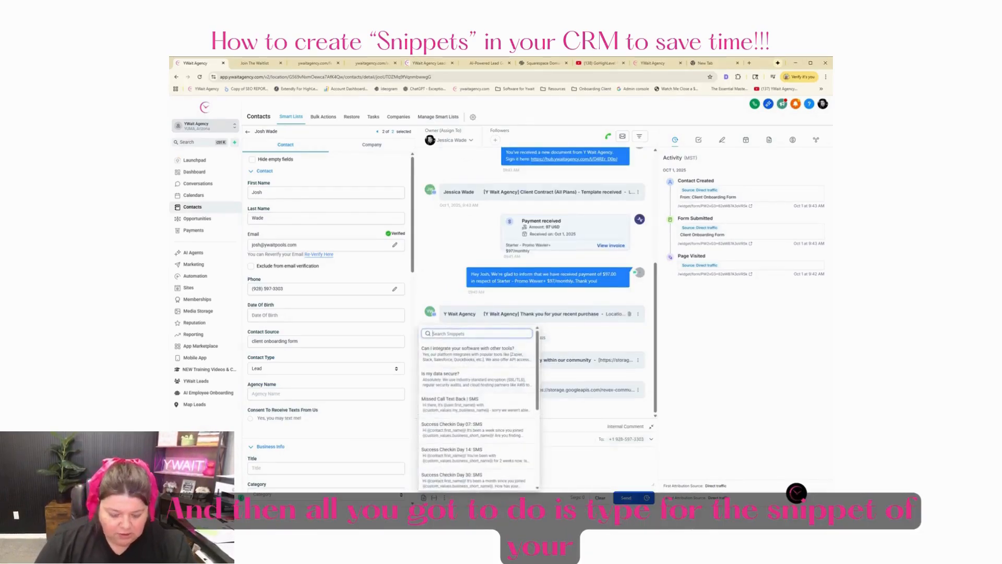
text(nk)
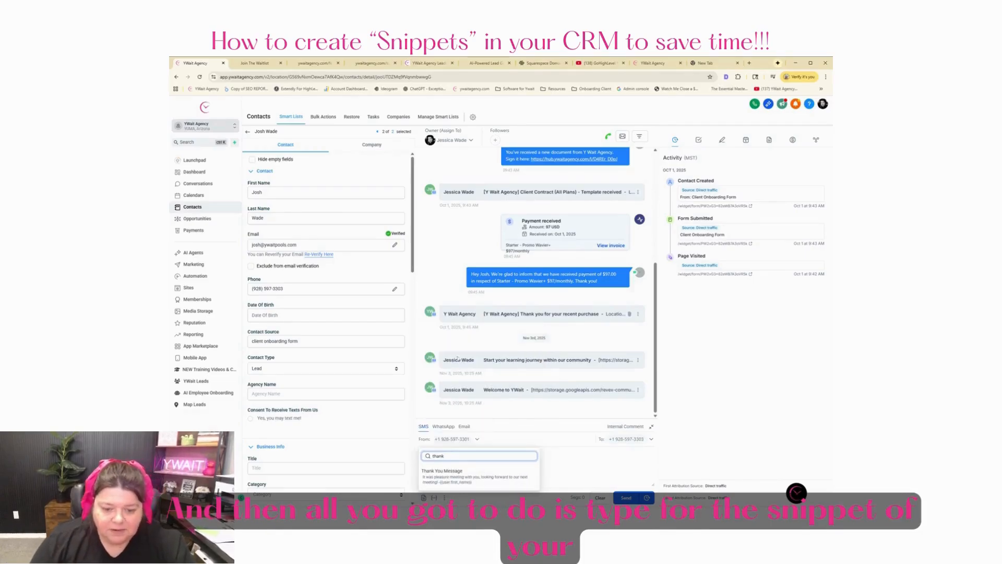
click(443, 471)
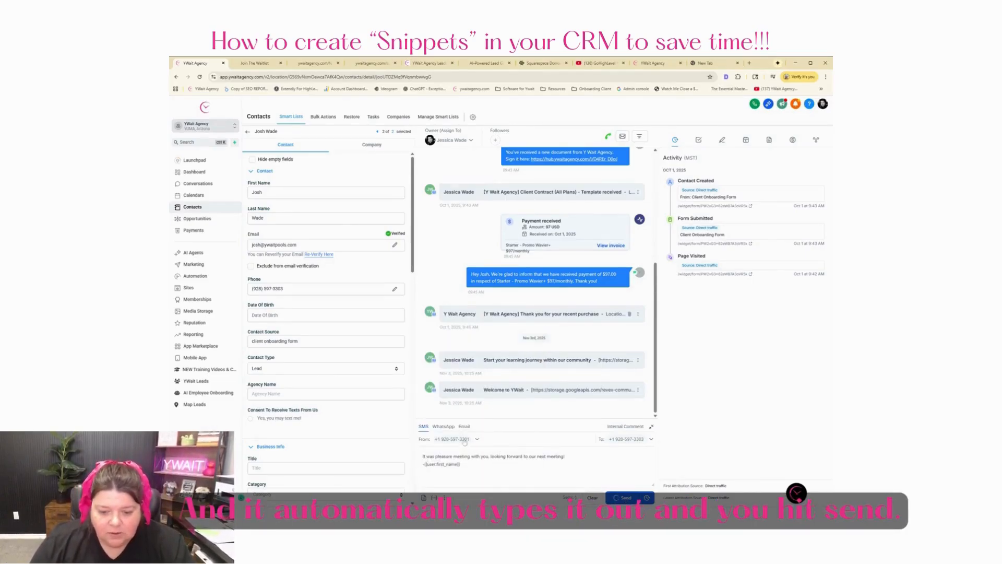
key(Return)
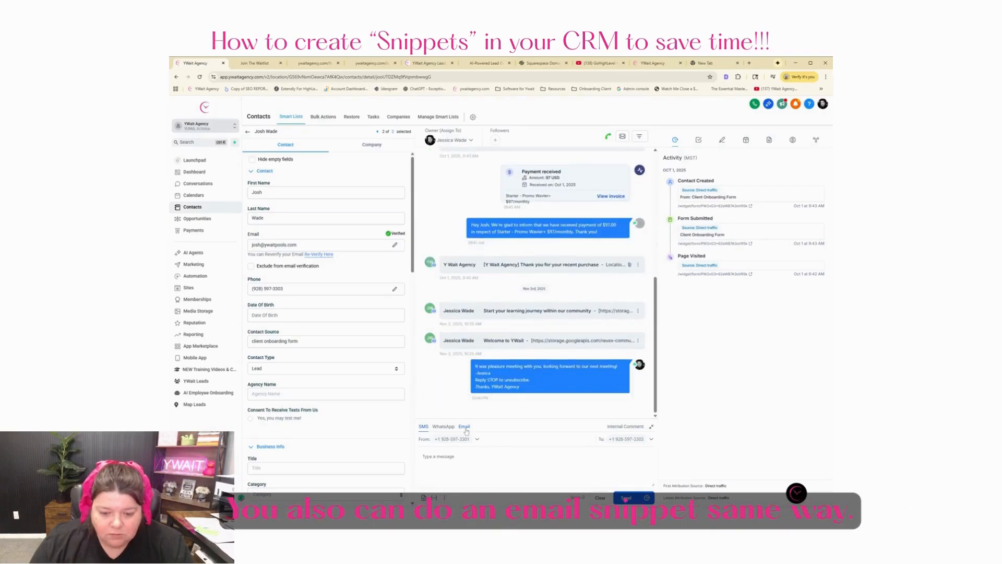
Step: Send the contact an email built from the thank-you snippet, finding it with "thank", and expand the sent email in the conversation
click(465, 427)
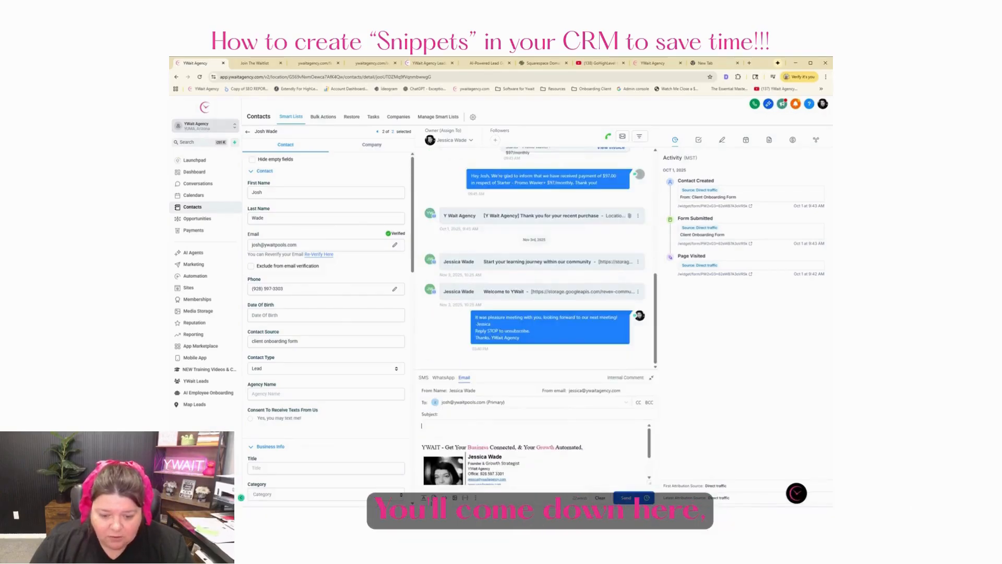
click(435, 498)
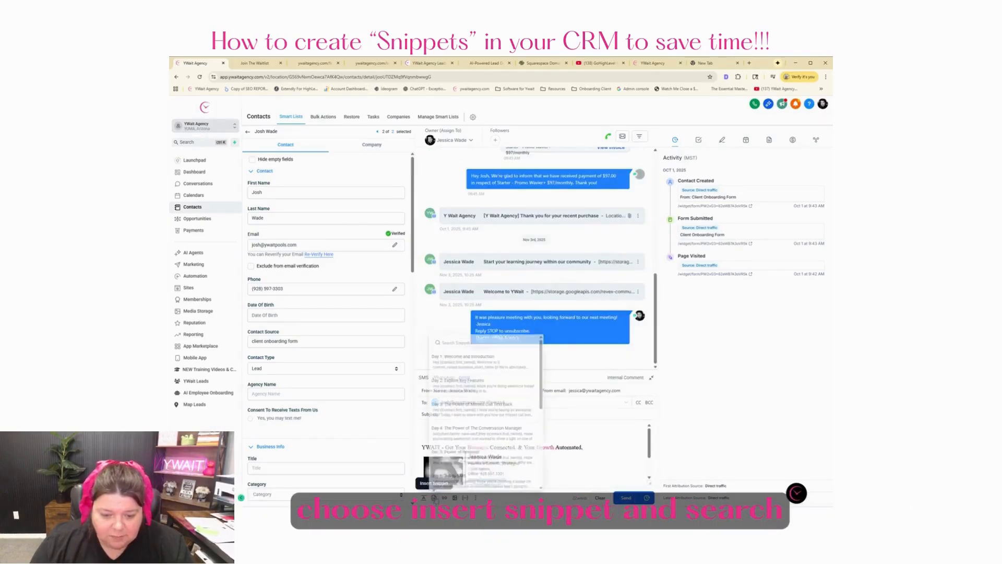
text(thank)
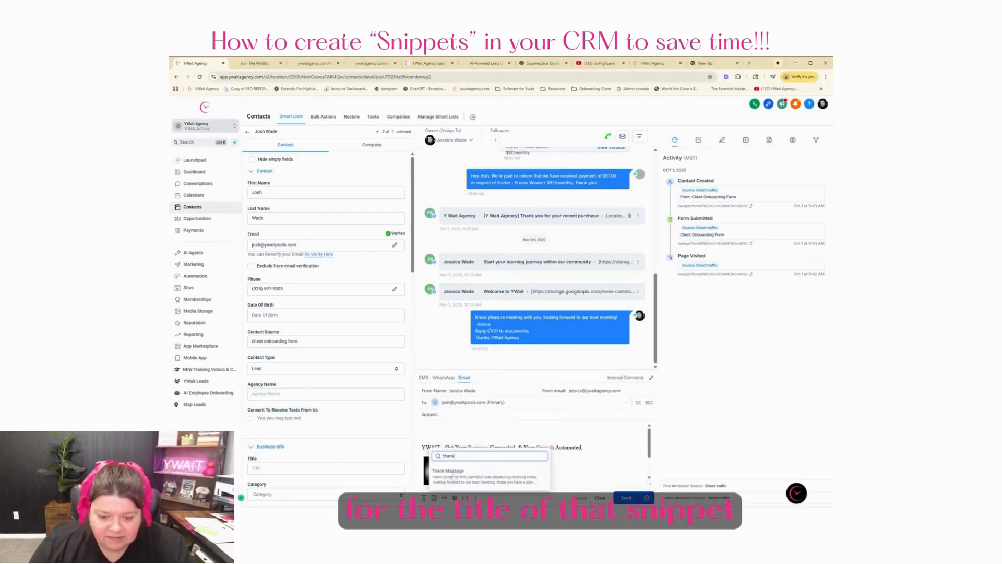
click(453, 476)
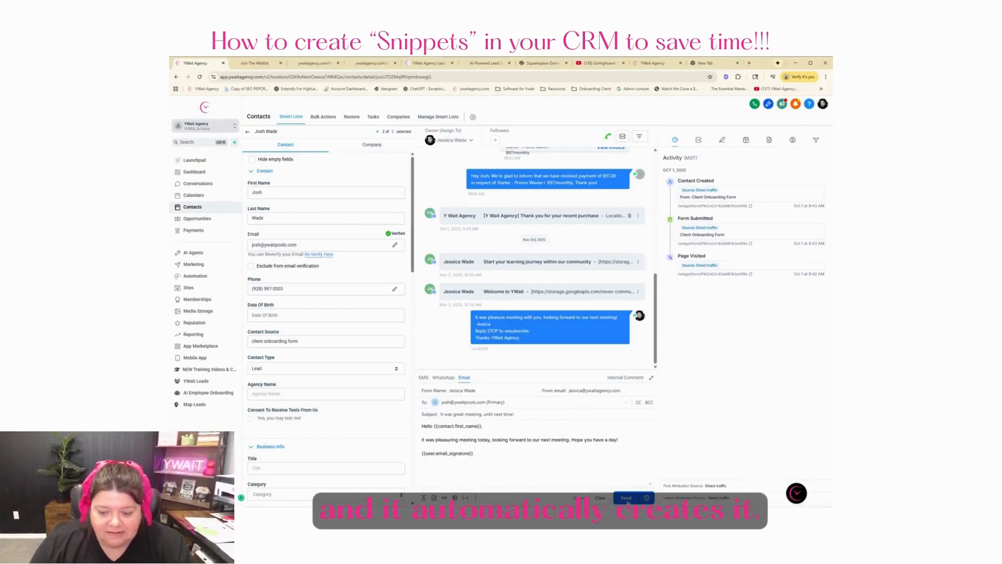
click(626, 498)
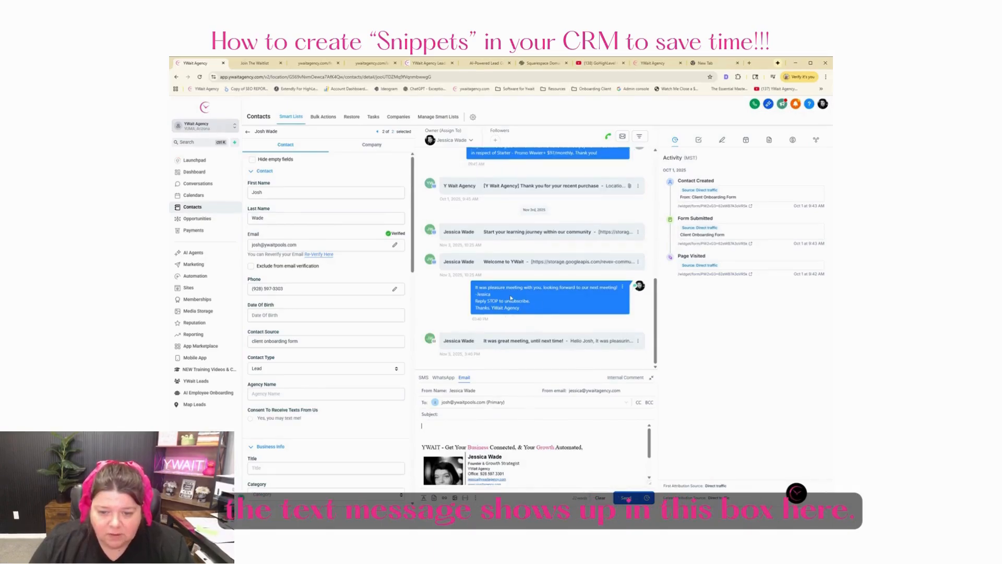
click(528, 341)
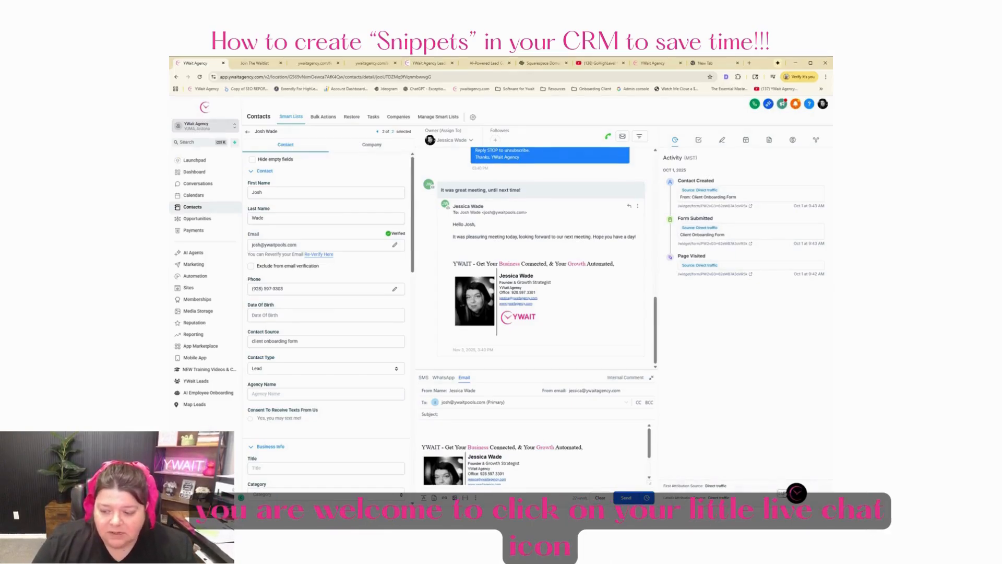
Step: Open the support widget, view its Chat Assistant conversation, and close the widget
click(796, 493)
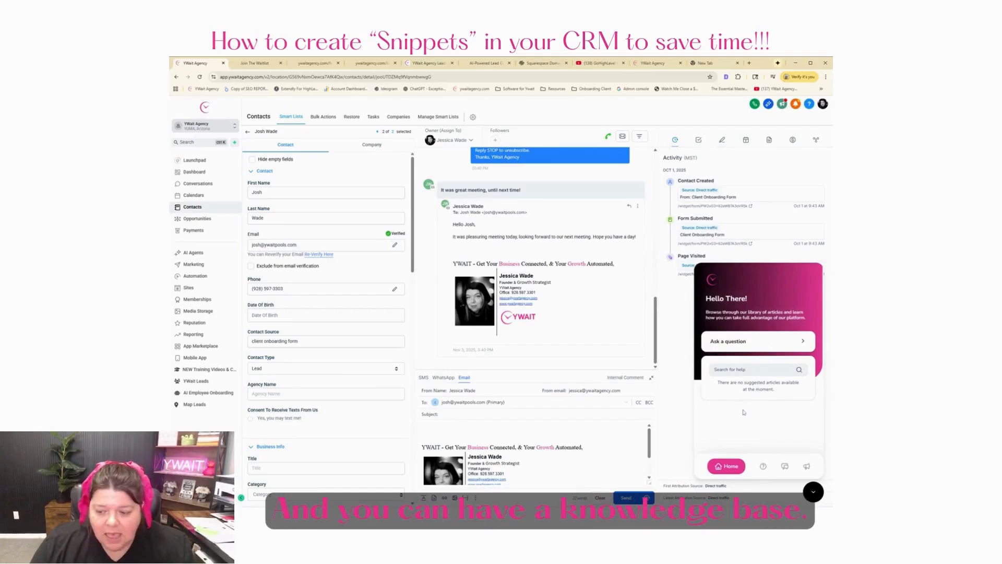
click(784, 466)
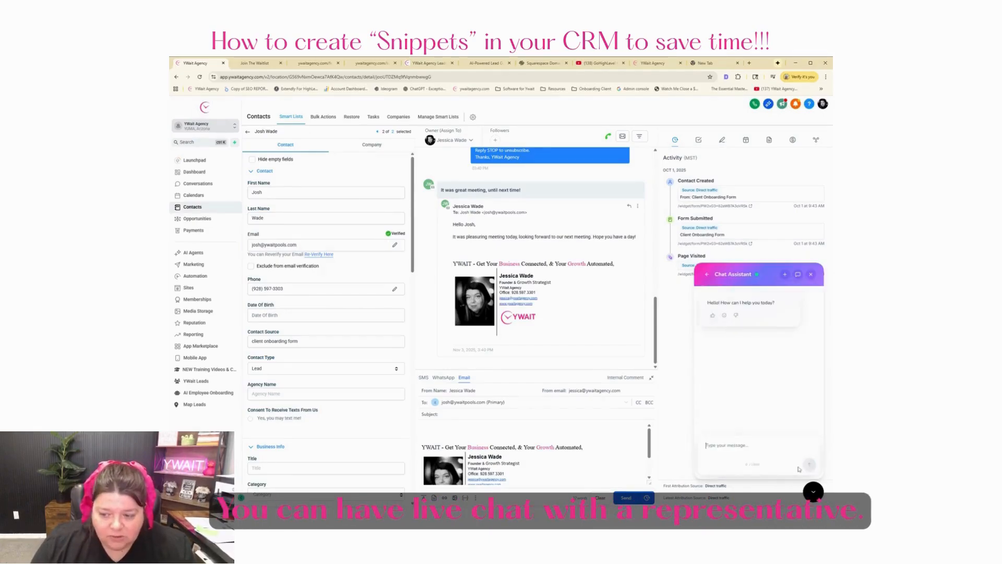
click(811, 274)
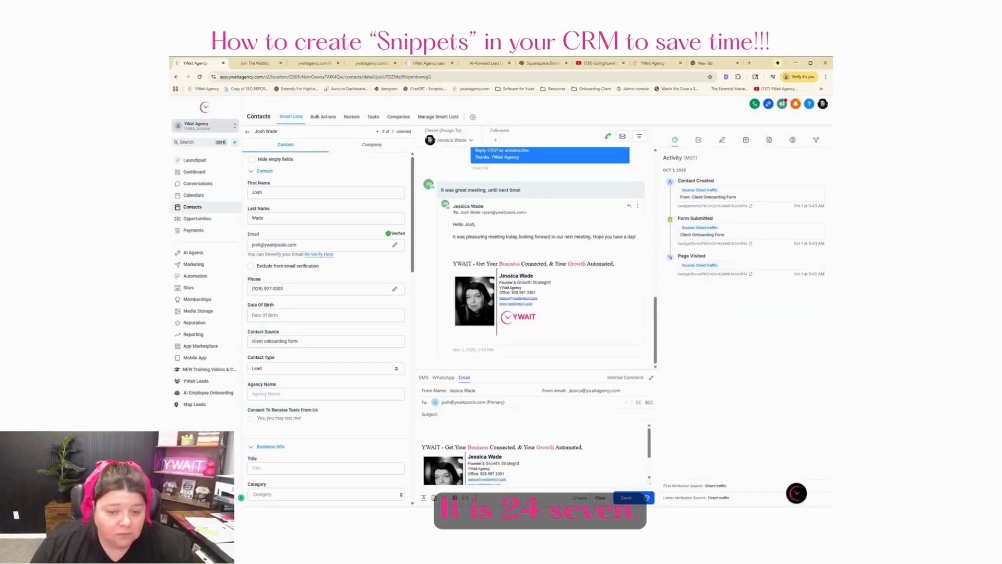